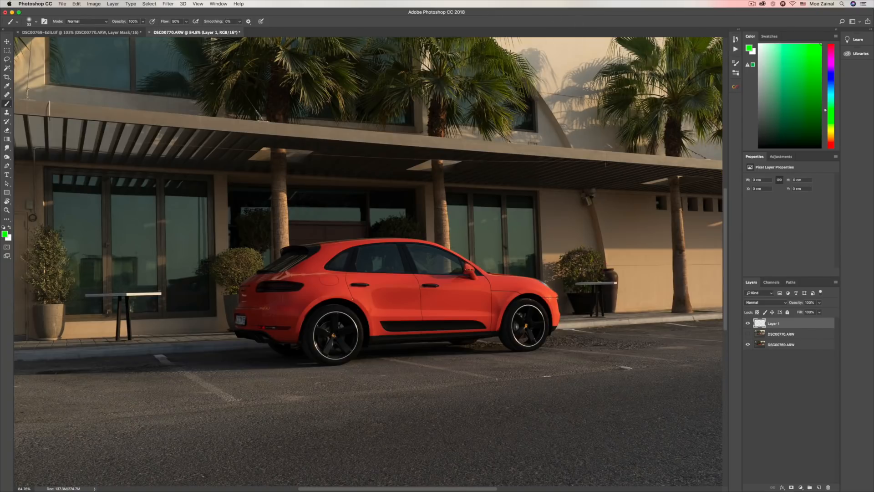
- Mark both wheels, the black door trim and the lower sill with green brush strokes on Layer 1
{"action": "mouse_move", "coordinate": [538, 306]}
{"action": "left_mouse_down"}
{"action": "mouse_move", "coordinate": [542, 328]}
{"action": "mouse_move", "coordinate": [519, 329]}
{"action": "left_mouse_up"}
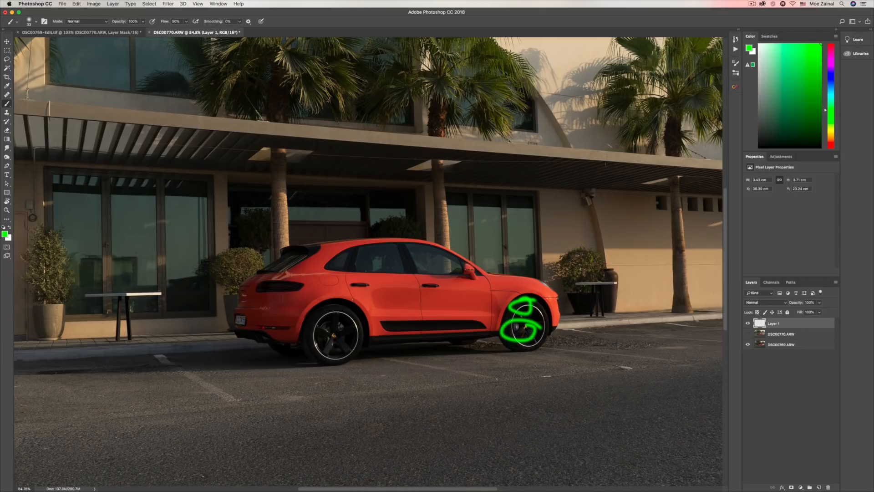
{"action": "mouse_move", "coordinate": [352, 324]}
{"action": "left_mouse_down"}
{"action": "mouse_move", "coordinate": [360, 338]}
{"action": "mouse_move", "coordinate": [347, 324]}
{"action": "left_mouse_up"}
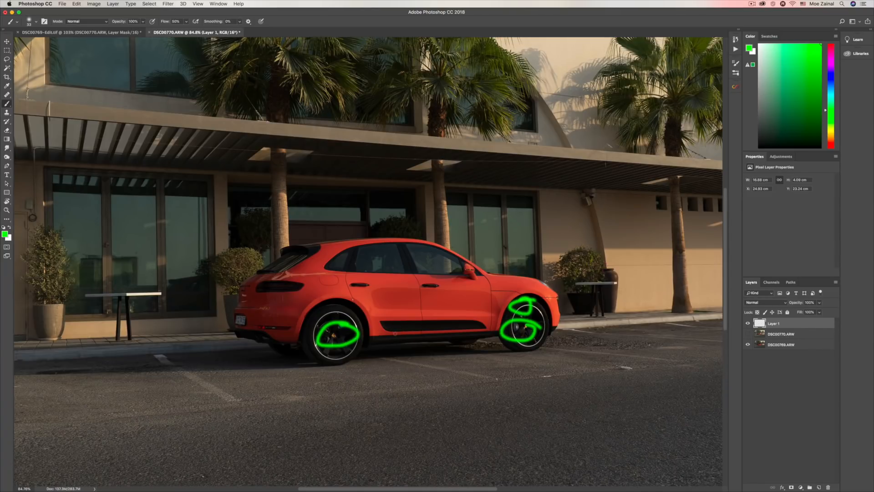
{"action": "mouse_move", "coordinate": [385, 328]}
{"action": "left_mouse_down"}
{"action": "mouse_move", "coordinate": [482, 326]}
{"action": "mouse_move", "coordinate": [383, 327]}
{"action": "left_mouse_up"}
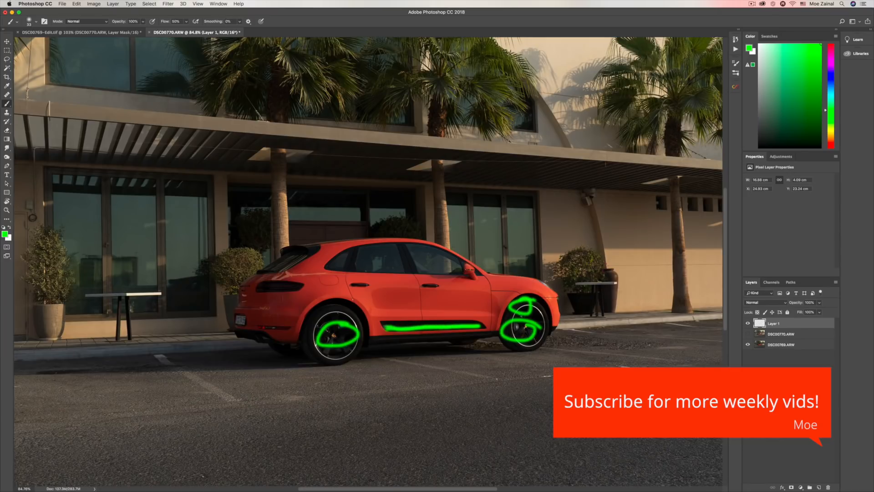
{"action": "left_click_drag", "start_coordinate": [487, 336], "coordinate": [367, 337]}
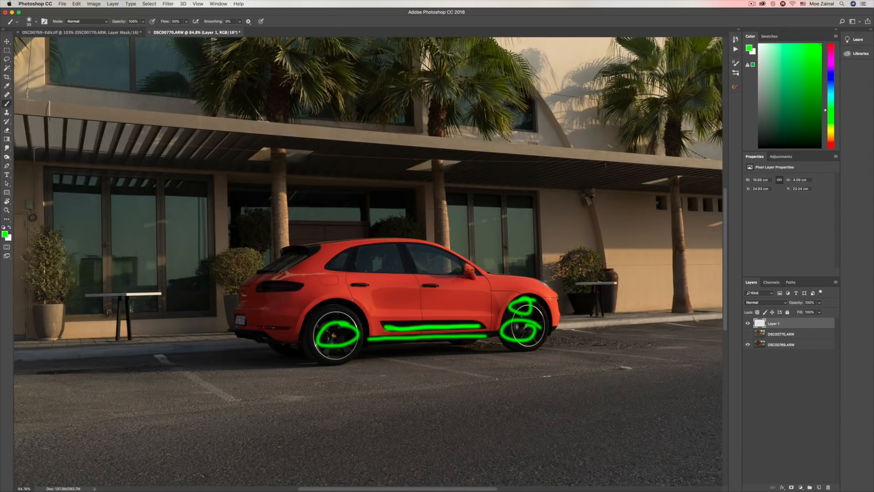
- Hide the Layer 1 markings and compare the car's highlights in the brighter DSC00770.ARW exposure with the darker one
{"action": "left_click", "coordinate": [748, 323]}
{"action": "left_click", "coordinate": [748, 335]}
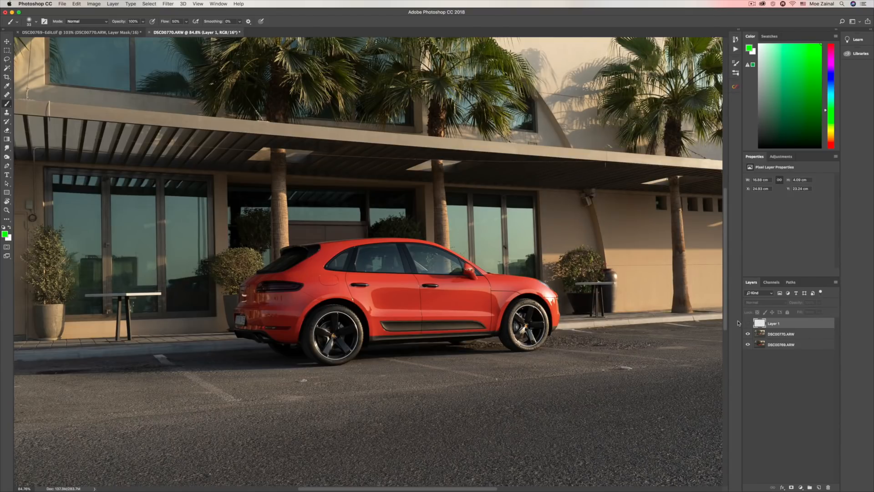
{"action": "left_click", "coordinate": [769, 334]}
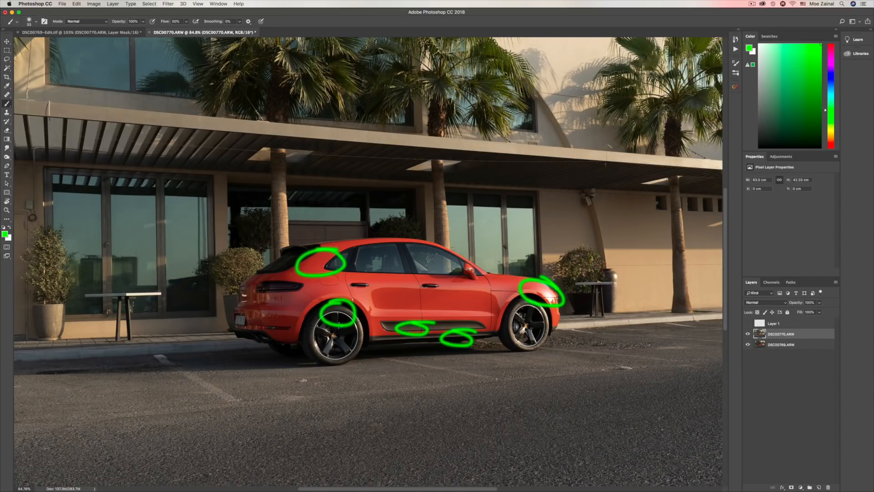
{"action": "left_click", "coordinate": [747, 334]}
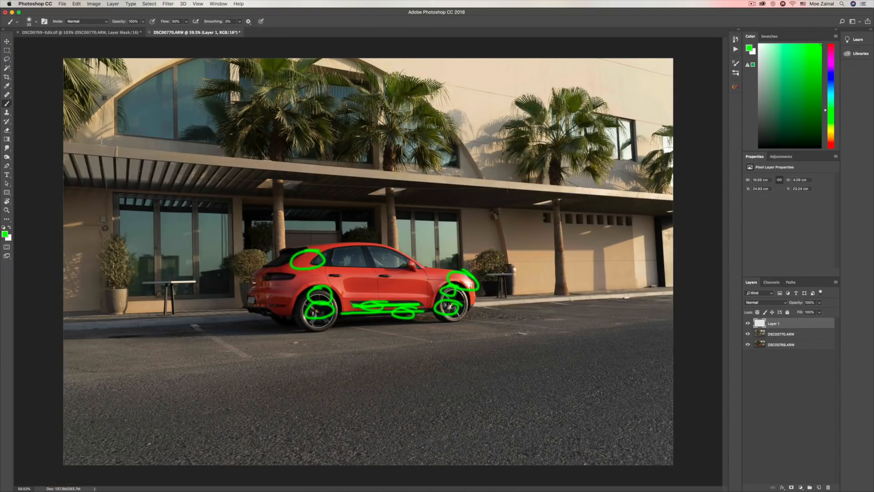
- Circle areas of the pavement and kerb around the car in green
{"action": "left_click_drag", "start_coordinate": [535, 332], "coordinate": [527, 330]}
{"action": "left_click_drag", "start_coordinate": [296, 339], "coordinate": [304, 341]}
{"action": "mouse_move", "coordinate": [207, 337]}
{"action": "left_mouse_down"}
{"action": "mouse_move", "coordinate": [239, 341]}
{"action": "mouse_move", "coordinate": [212, 334]}
{"action": "left_mouse_up"}
{"action": "left_click_drag", "start_coordinate": [139, 330], "coordinate": [117, 335]}
{"action": "left_click_drag", "start_coordinate": [630, 293], "coordinate": [635, 302]}
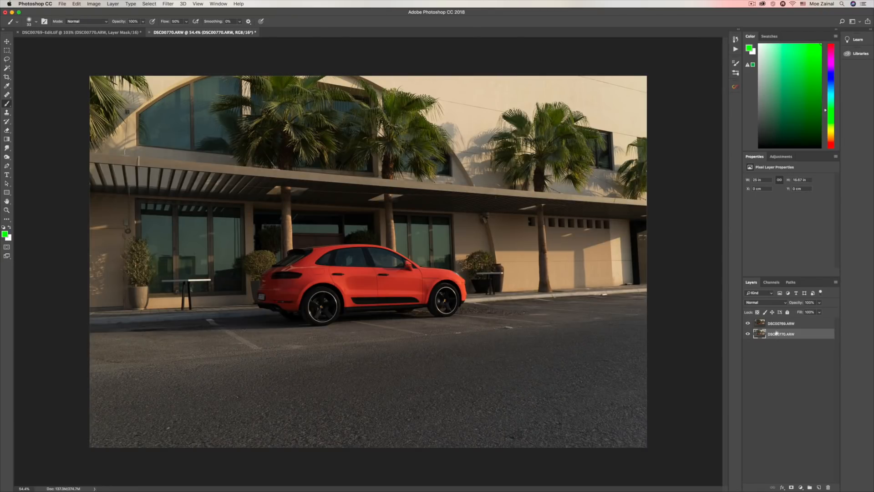
- Auto-align the DSC00769.ARW and DSC00770.ARW layers using the Auto projection
{"action": "left_click", "coordinate": [778, 325], "text": "shift"}
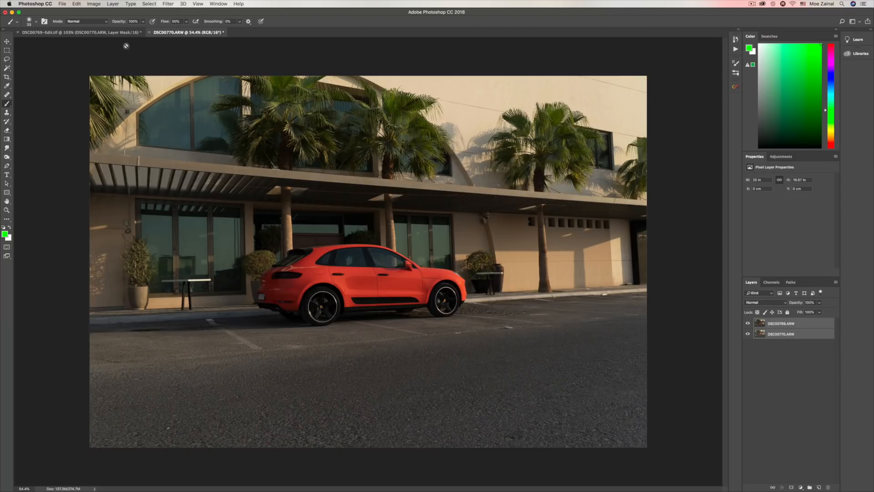
{"action": "left_click", "coordinate": [75, 4]}
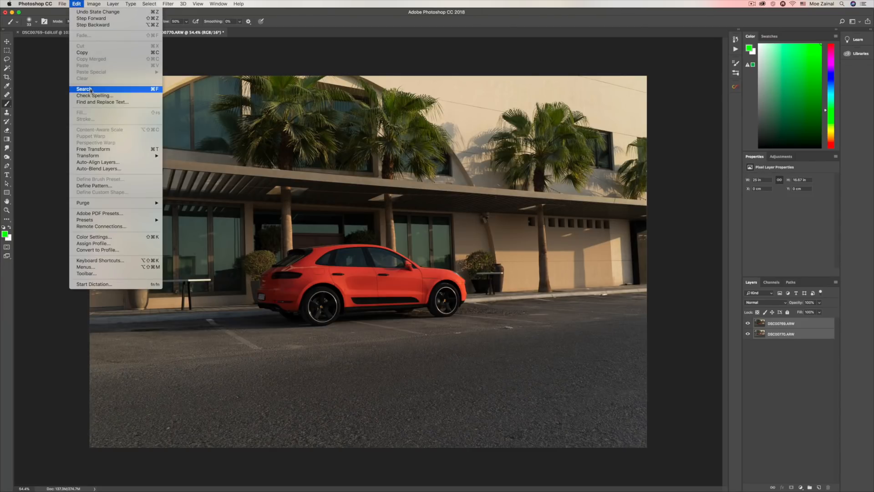
{"action": "left_click", "coordinate": [97, 162]}
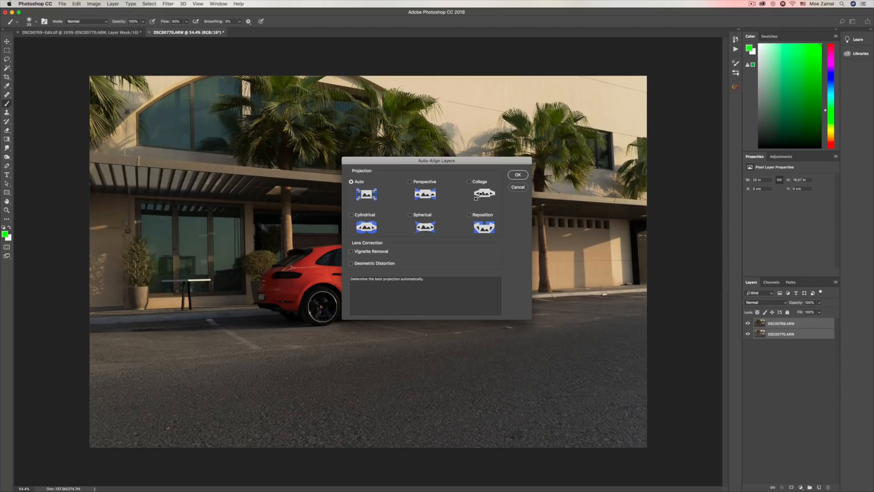
{"action": "left_click", "coordinate": [519, 175]}
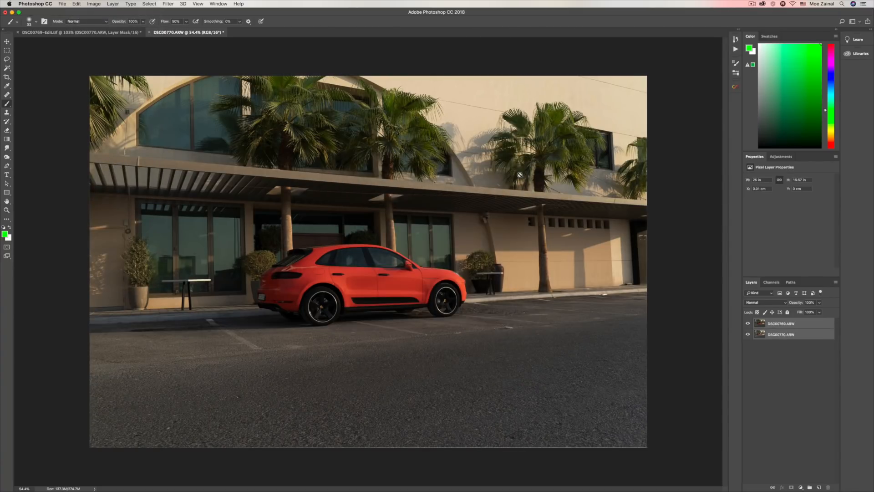
- Compare the two aligned exposures and move the DSC00769.ARW layer below DSC00770.ARW
{"action": "left_click", "coordinate": [748, 323]}
{"action": "left_click", "coordinate": [748, 324]}
{"action": "left_click", "coordinate": [747, 323]}
{"action": "left_click", "coordinate": [748, 323]}
{"action": "left_click", "coordinate": [778, 324]}
{"action": "left_click_drag", "start_coordinate": [777, 324], "coordinate": [776, 336]}
- Duplicate the brighter DSC00770.ARW layer and hide the copy
{"action": "left_click", "coordinate": [748, 323]}
{"action": "left_click", "coordinate": [748, 324]}
{"action": "left_click", "coordinate": [747, 323]}
{"action": "left_click", "coordinate": [747, 324]}
{"action": "left_click", "coordinate": [773, 325]}
{"action": "key", "text": "super+j"}
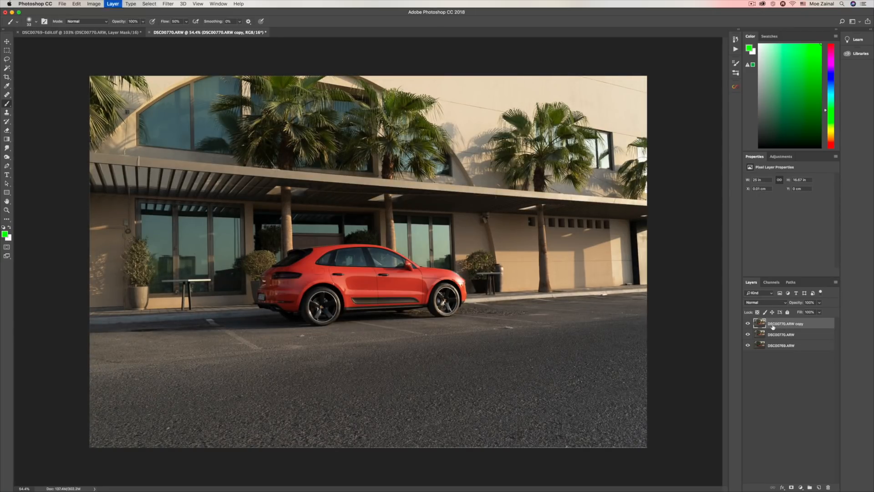
{"action": "left_click", "coordinate": [748, 324]}
- Add a layer mask to the original DSC00770.ARW layer and invert it to black
{"action": "left_click", "coordinate": [775, 336]}
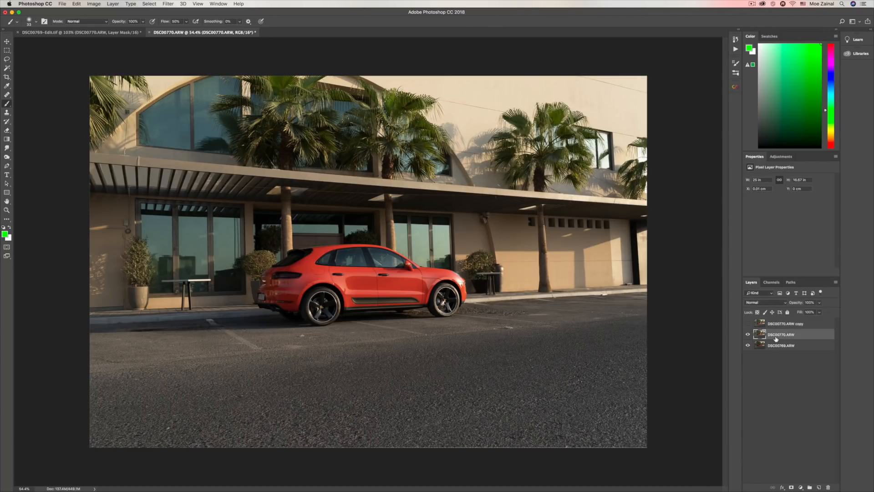
{"action": "left_click", "coordinate": [791, 487]}
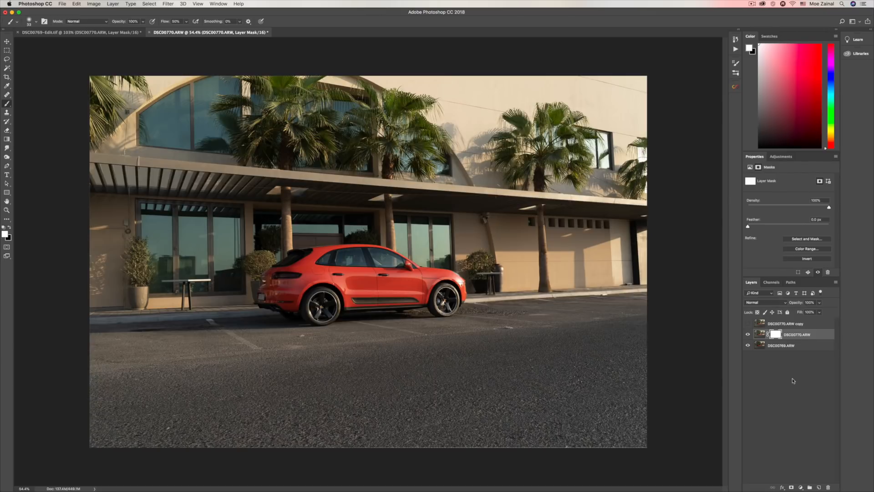
{"action": "key", "text": "super+i"}
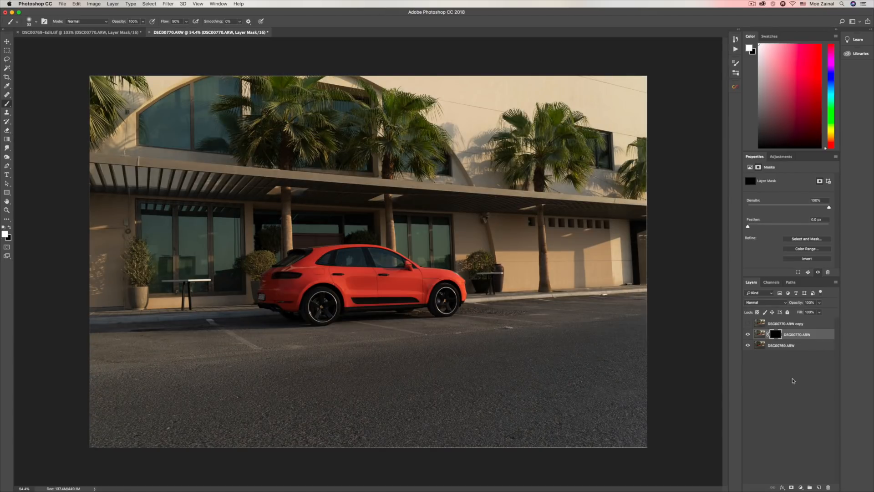
- Lower the brush flow to 34% and paint white on the mask over the front wheel to reveal the brighter exposure
{"action": "scroll", "coordinate": [792, 379], "scroll_direction": "up", "scroll_amount": 3}
{"action": "scroll", "coordinate": [793, 381], "scroll_direction": "up", "scroll_amount": 3}
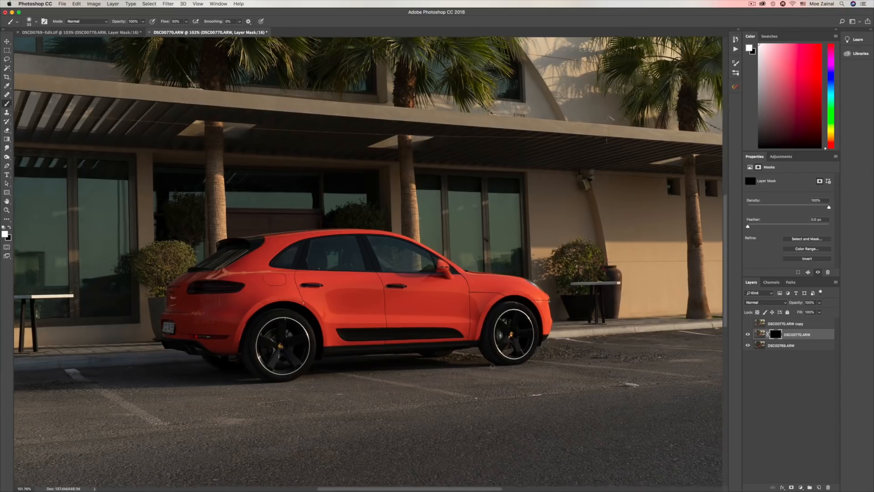
{"action": "scroll", "coordinate": [492, 366], "scroll_direction": "up", "scroll_amount": 3}
{"action": "scroll", "coordinate": [492, 366], "scroll_direction": "down", "scroll_amount": 2}
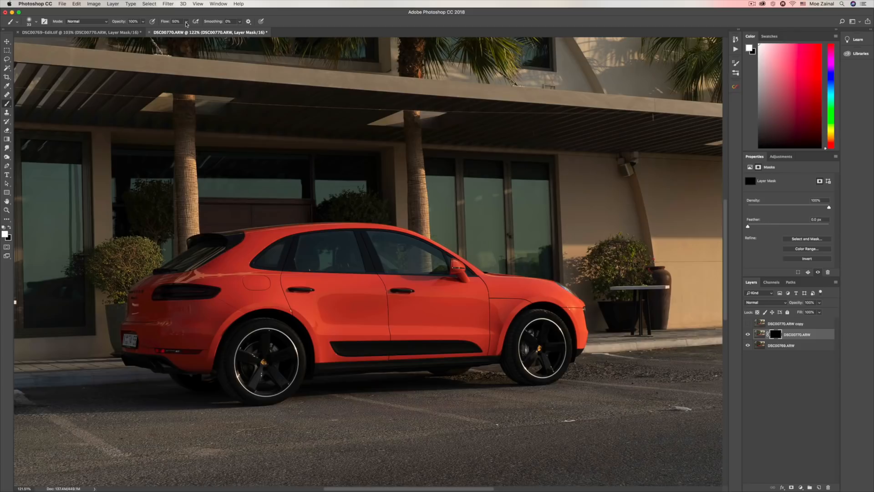
{"action": "left_click", "coordinate": [186, 22]}
{"action": "left_click_drag", "start_coordinate": [187, 30], "coordinate": [181, 31]}
{"action": "mouse_move", "coordinate": [528, 330]}
{"action": "left_mouse_down"}
{"action": "mouse_move", "coordinate": [548, 330]}
{"action": "mouse_move", "coordinate": [534, 365]}
{"action": "mouse_move", "coordinate": [523, 338]}
{"action": "mouse_move", "coordinate": [560, 326]}
{"action": "mouse_move", "coordinate": [553, 365]}
{"action": "mouse_move", "coordinate": [528, 371]}
{"action": "left_mouse_up"}
{"action": "mouse_move", "coordinate": [570, 337]}
{"action": "left_mouse_down"}
{"action": "mouse_move", "coordinate": [551, 374]}
{"action": "mouse_move", "coordinate": [558, 327]}
{"action": "mouse_move", "coordinate": [520, 331]}
{"action": "mouse_move", "coordinate": [564, 369]}
{"action": "mouse_move", "coordinate": [558, 339]}
{"action": "mouse_move", "coordinate": [530, 381]}
{"action": "left_mouse_up"}
{"action": "left_click_drag", "start_coordinate": [528, 340], "coordinate": [521, 340], "text": "ctrl+alt"}
{"action": "key", "text": "x"}
{"action": "key", "text": "x"}
- Adjust the brush size and reveal the brighter rear wheel by painting white on the mask
{"action": "mouse_move", "coordinate": [283, 361]}
{"action": "left_mouse_down", "text": "ctrl+alt"}
{"action": "mouse_move", "coordinate": [301, 362]}
{"action": "mouse_move", "coordinate": [261, 332]}
{"action": "mouse_move", "coordinate": [292, 379]}
{"action": "mouse_move", "coordinate": [294, 370]}
{"action": "mouse_move", "coordinate": [263, 385]}
{"action": "mouse_move", "coordinate": [282, 383]}
{"action": "left_mouse_up", "text": "ctrl+alt"}
{"action": "left_click_drag", "start_coordinate": [282, 382], "coordinate": [270, 383], "text": "ctrl+alt"}
{"action": "mouse_move", "coordinate": [301, 383]}
{"action": "left_mouse_down"}
{"action": "mouse_move", "coordinate": [301, 370]}
{"action": "mouse_move", "coordinate": [242, 394]}
{"action": "mouse_move", "coordinate": [254, 353]}
{"action": "mouse_move", "coordinate": [257, 375]}
{"action": "left_mouse_up"}
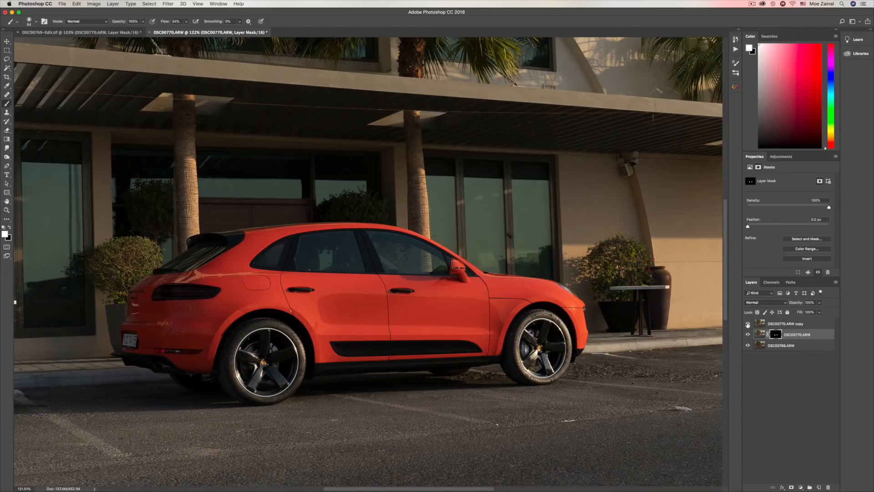
- Compare the masked wheels with the full bright exposure in the DSC00770.ARW copy layer
{"action": "left_click", "coordinate": [747, 324]}
{"action": "left_click", "coordinate": [748, 323]}
{"action": "left_click", "coordinate": [748, 324]}
{"action": "left_click", "coordinate": [748, 324]}
{"action": "left_click", "coordinate": [748, 324]}
{"action": "left_click", "coordinate": [748, 324]}
{"action": "left_click", "coordinate": [748, 324]}
{"action": "left_click", "coordinate": [748, 325]}
- Paint white on the mask along the black door trim to reveal the brighter exposure, reducing the brush size
{"action": "mouse_move", "coordinate": [468, 346]}
{"action": "left_mouse_down"}
{"action": "mouse_move", "coordinate": [413, 347]}
{"action": "mouse_move", "coordinate": [454, 347]}
{"action": "left_mouse_up"}
{"action": "key", "text": "bracketleft"}
{"action": "key", "text": "bracketleft"}
{"action": "key", "text": "bracketleft"}
{"action": "key", "text": "bracketleft"}
{"action": "key", "text": "bracketleft"}
{"action": "key", "text": "bracketleft"}
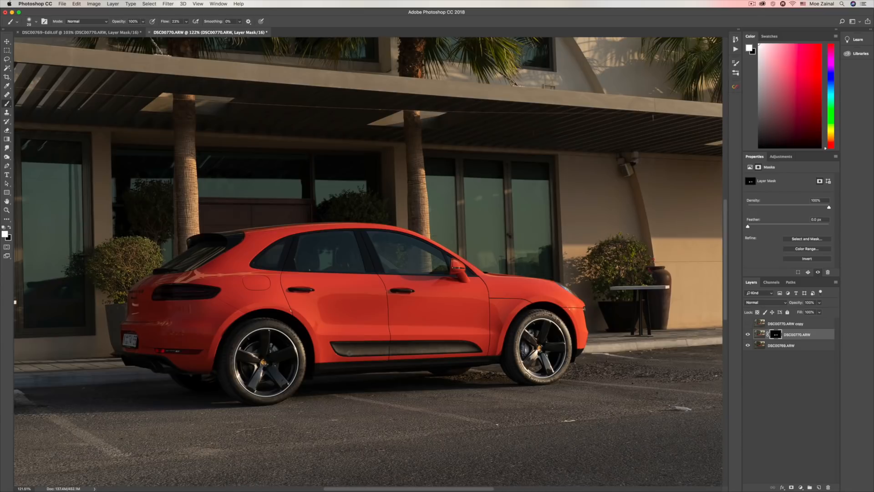
- Adjust the brush size and reveal the brighter lower sill between the wheels on the mask
{"action": "key", "text": "bracketright"}
{"action": "key", "text": "bracketright"}
{"action": "mouse_move", "coordinate": [487, 363]}
{"action": "left_mouse_down"}
{"action": "mouse_move", "coordinate": [319, 366]}
{"action": "mouse_move", "coordinate": [474, 363]}
{"action": "mouse_move", "coordinate": [390, 365]}
{"action": "left_mouse_up"}
{"action": "key", "text": "bracketleft"}
{"action": "left_click_drag", "start_coordinate": [322, 370], "coordinate": [494, 359]}
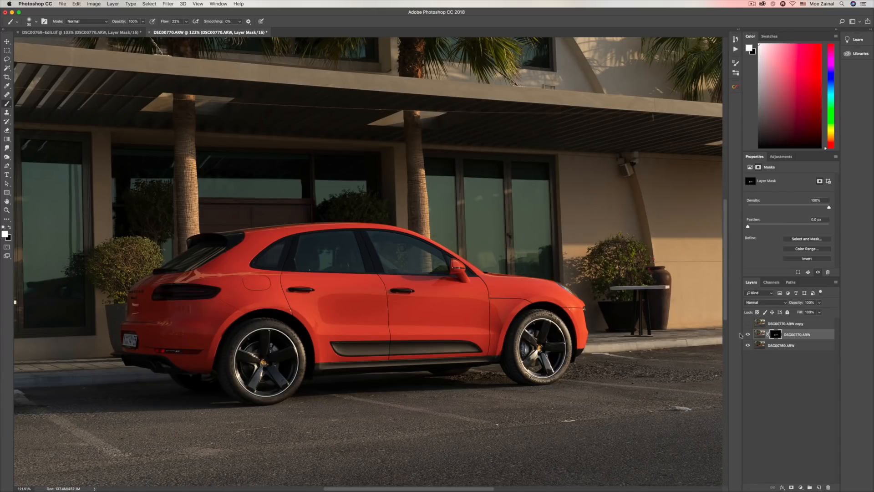
- Paint white on the mask over the rear quarter panel and tail light, checking against the bright copy layer
{"action": "left_click_drag", "start_coordinate": [278, 279], "coordinate": [283, 279]}
{"action": "left_click_drag", "start_coordinate": [226, 275], "coordinate": [253, 280]}
{"action": "left_click_drag", "start_coordinate": [214, 275], "coordinate": [183, 276]}
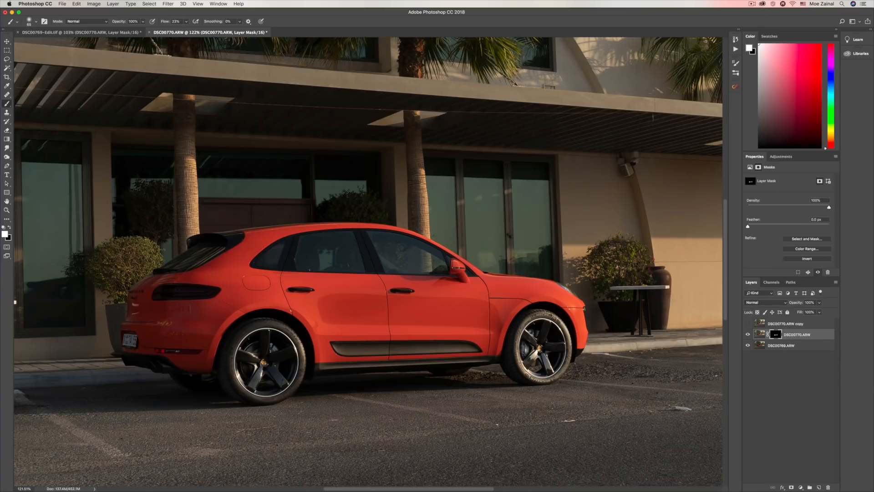
{"action": "left_click_drag", "start_coordinate": [236, 274], "coordinate": [235, 268]}
{"action": "left_click", "coordinate": [747, 323]}
{"action": "left_click", "coordinate": [747, 323]}
{"action": "left_click", "coordinate": [747, 324]}
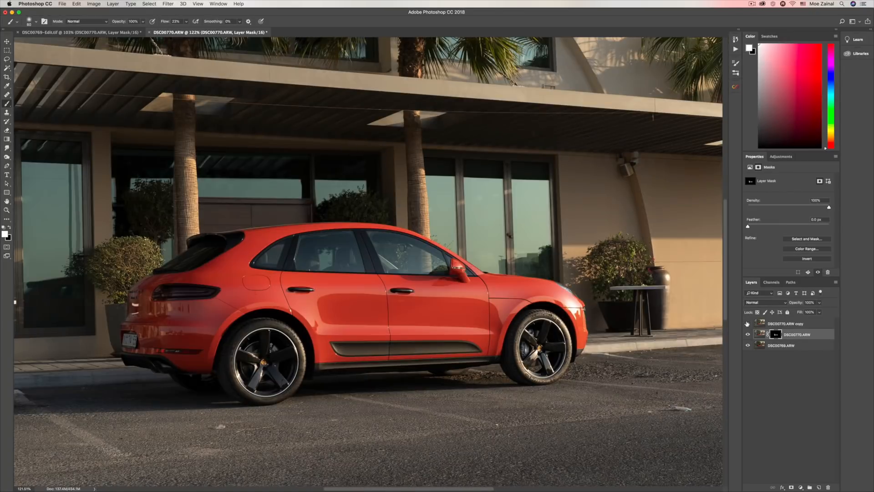
{"action": "left_click", "coordinate": [747, 323]}
- Paint white on the mask over the sill, doors and front fender to brighten the car's side
{"action": "left_click_drag", "start_coordinate": [439, 362], "coordinate": [451, 372]}
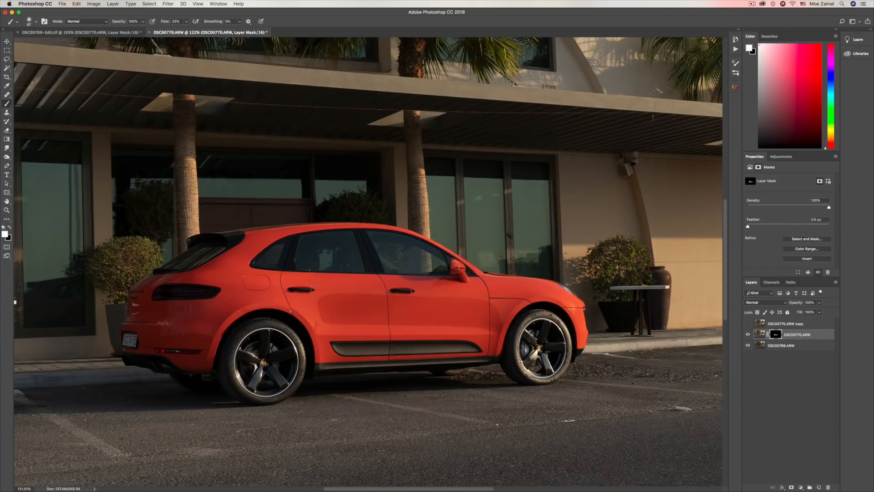
{"action": "mouse_move", "coordinate": [301, 289]}
{"action": "left_mouse_down"}
{"action": "mouse_move", "coordinate": [477, 292]}
{"action": "mouse_move", "coordinate": [526, 305]}
{"action": "left_mouse_up"}
{"action": "mouse_move", "coordinate": [301, 308]}
{"action": "left_mouse_down"}
{"action": "mouse_move", "coordinate": [489, 335]}
{"action": "mouse_move", "coordinate": [306, 300]}
{"action": "mouse_move", "coordinate": [319, 290]}
{"action": "left_mouse_up"}
- Compare the car with the masked layer hidden and shown, and against the bright copy layer
{"action": "scroll", "coordinate": [503, 335], "scroll_direction": "down", "scroll_amount": 6}
{"action": "left_click", "coordinate": [752, 4]}
{"action": "left_click", "coordinate": [712, 2]}
{"action": "scroll", "coordinate": [277, 244], "scroll_direction": "up", "scroll_amount": 6}
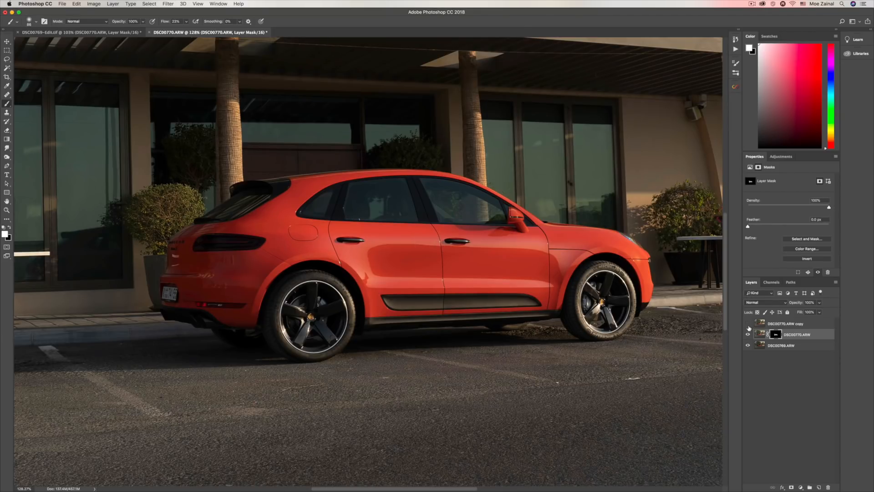
{"action": "left_click", "coordinate": [748, 336]}
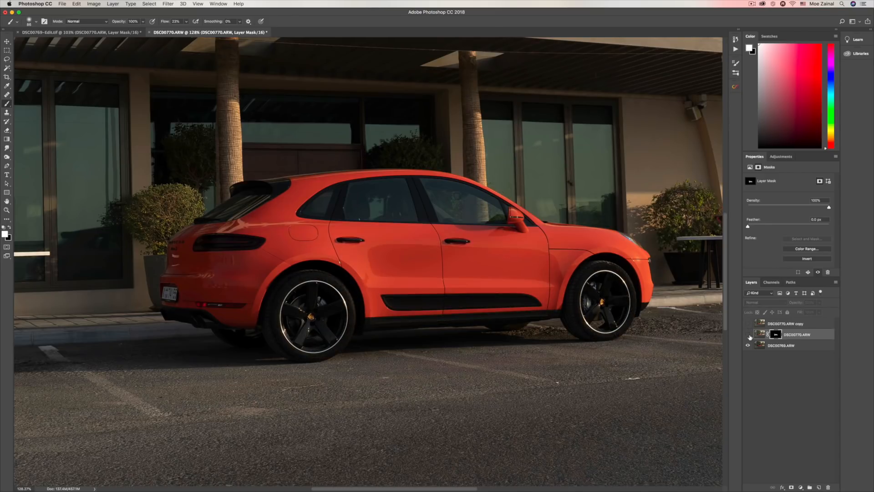
{"action": "left_click", "coordinate": [748, 335]}
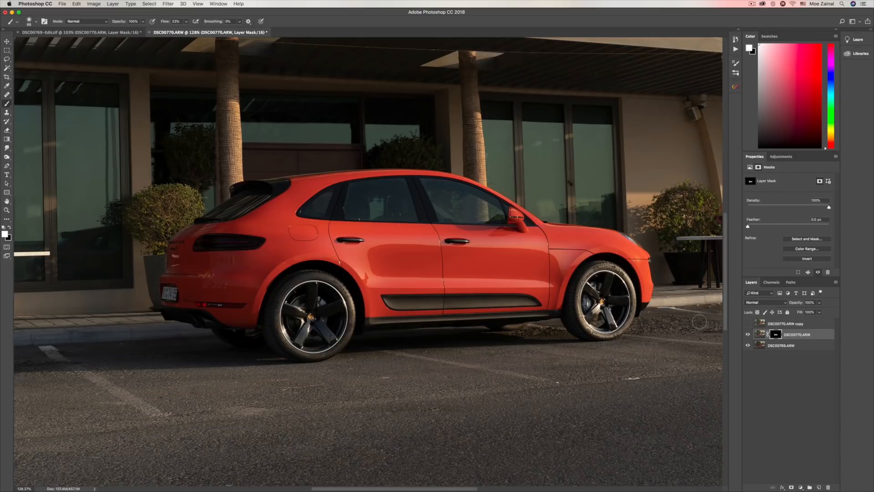
{"action": "left_click", "coordinate": [747, 324]}
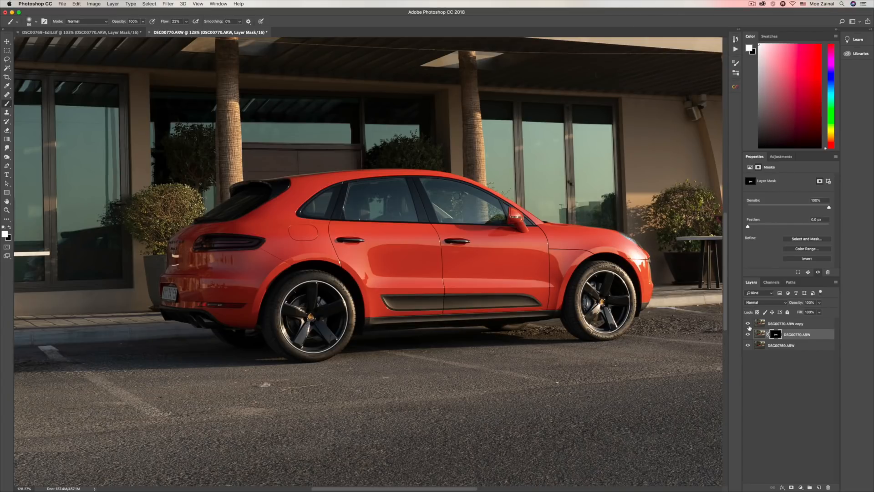
{"action": "left_click", "coordinate": [748, 323]}
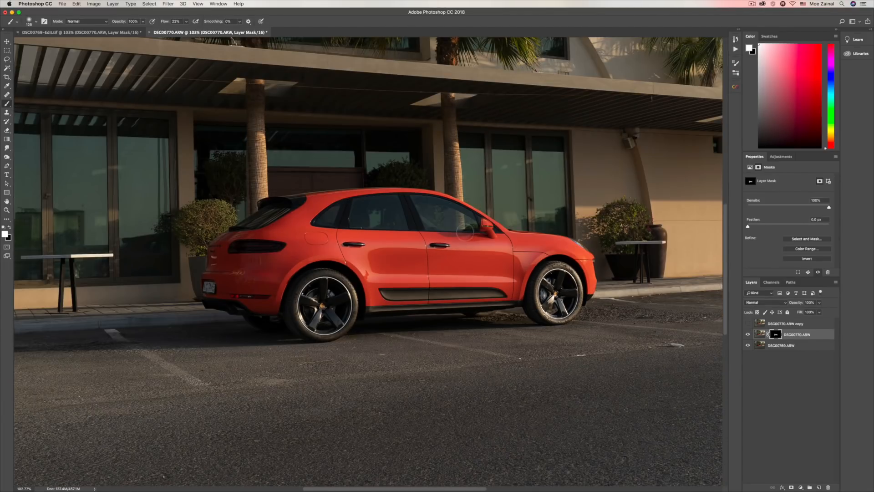
- Paint white on the mask over the car's side windows and check the whole image against the bright copy layer
{"action": "left_click_drag", "start_coordinate": [465, 229], "coordinate": [332, 219]}
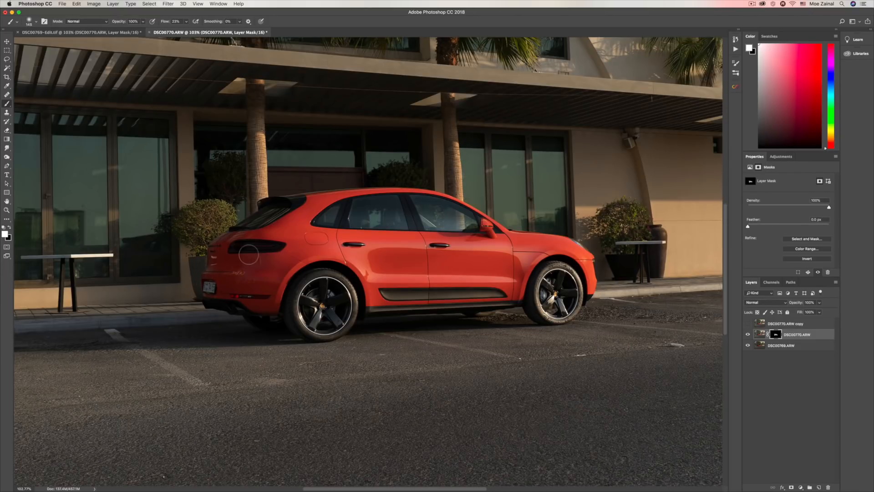
{"action": "scroll", "coordinate": [249, 254], "scroll_direction": "down", "scroll_amount": 10}
{"action": "scroll", "coordinate": [248, 254], "scroll_direction": "up", "scroll_amount": 2}
{"action": "scroll", "coordinate": [249, 254], "scroll_direction": "down", "scroll_amount": 3}
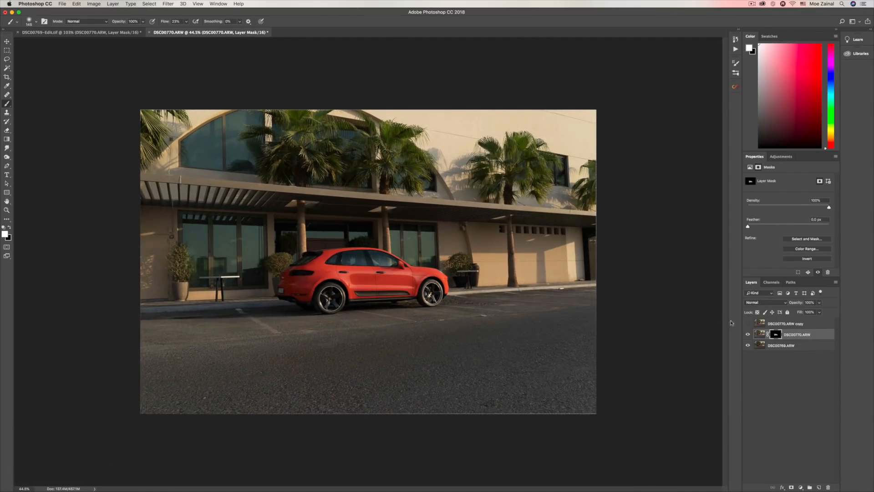
{"action": "left_click", "coordinate": [747, 323]}
{"action": "left_click", "coordinate": [749, 324]}
{"action": "left_click", "coordinate": [749, 325]}
{"action": "left_click", "coordinate": [749, 325]}
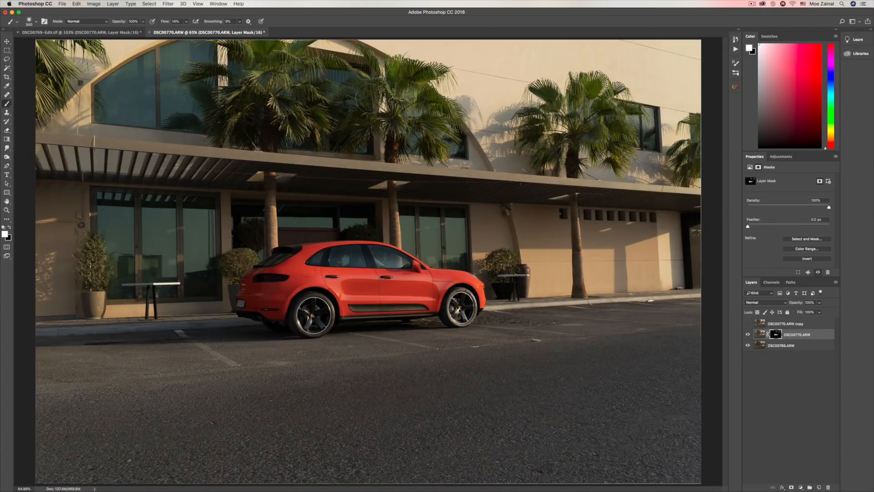
- Paint white on the mask over the building's upper and ground-floor windows and entrance, and compare with the layer hidden
{"action": "left_click_drag", "start_coordinate": [350, 78], "coordinate": [198, 64]}
{"action": "left_click_drag", "start_coordinate": [446, 221], "coordinate": [446, 255]}
{"action": "left_click_drag", "start_coordinate": [205, 211], "coordinate": [130, 230]}
{"action": "left_click_drag", "start_coordinate": [353, 223], "coordinate": [296, 217]}
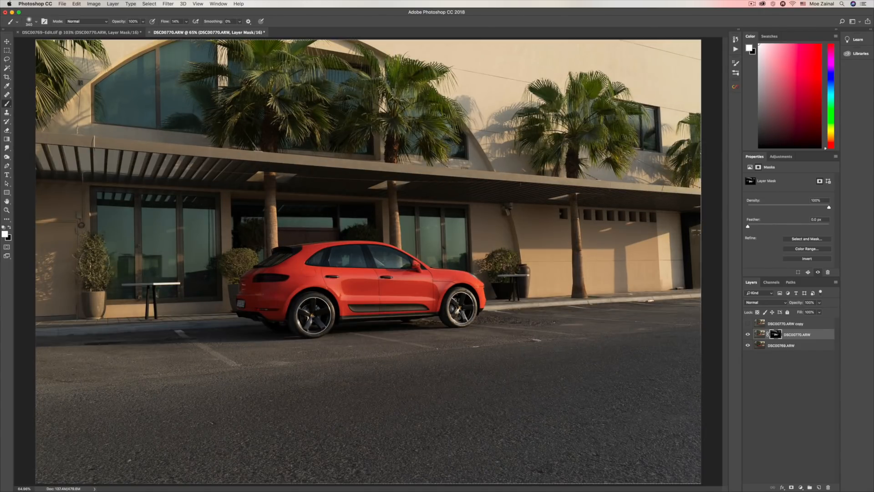
{"action": "left_click", "coordinate": [748, 334]}
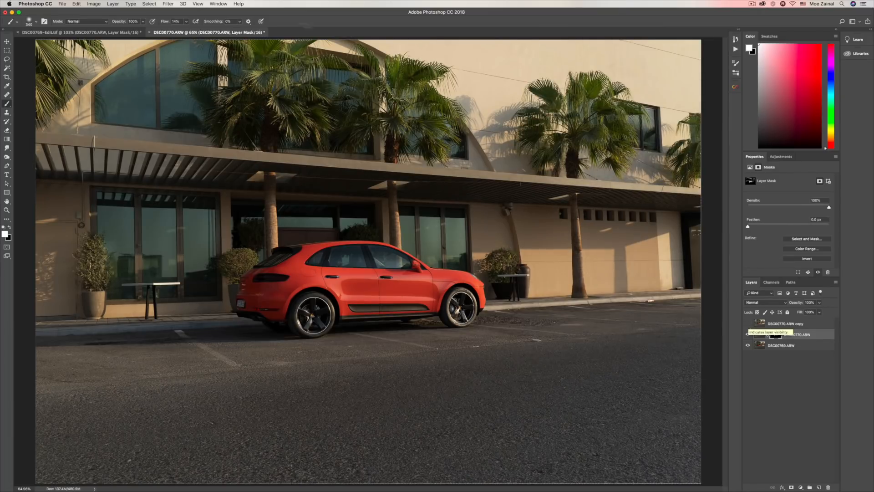
{"action": "left_click", "coordinate": [747, 334]}
- Delete the hidden bright layer "DSC00770.ARW copy"
{"action": "left_click", "coordinate": [760, 334]}
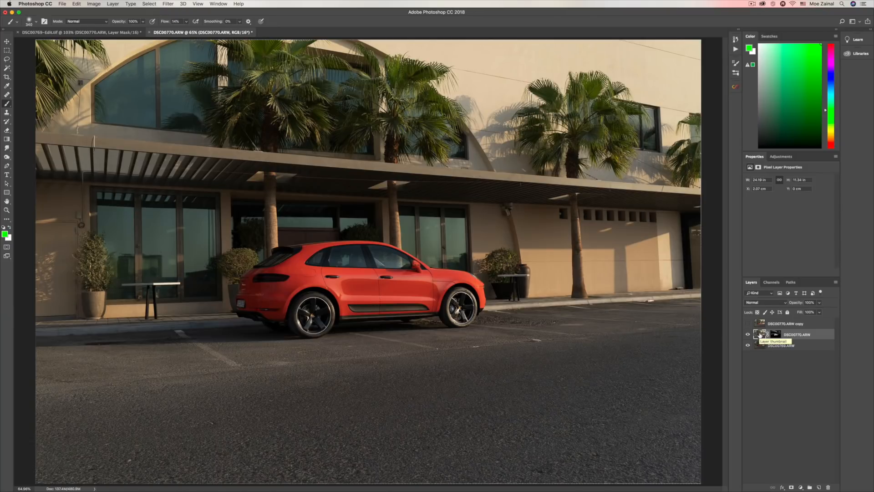
{"action": "left_click", "coordinate": [776, 325]}
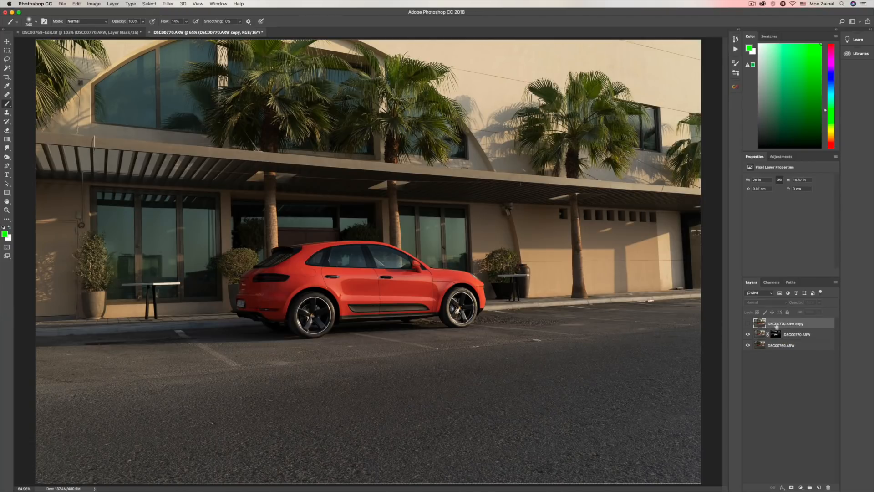
{"action": "left_click", "coordinate": [829, 487]}
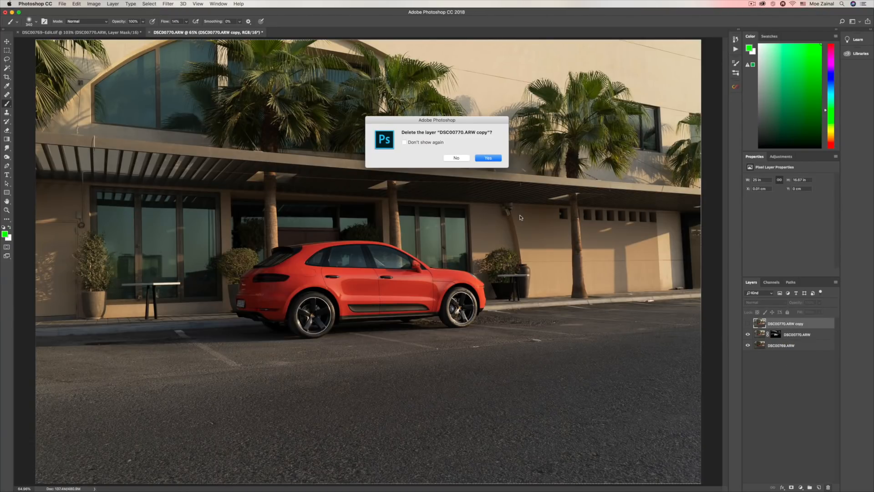
{"action": "left_click", "coordinate": [483, 159]}
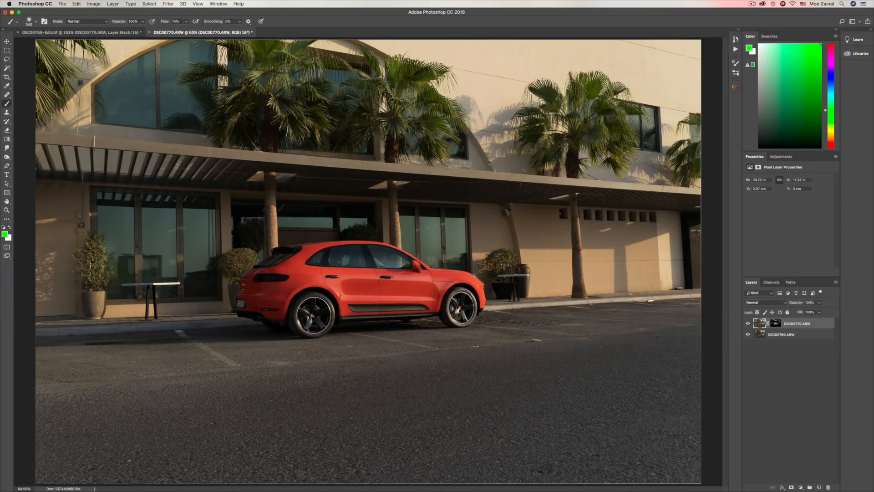
- Add a new empty layer on top and sample the dark red body colour beneath the taillight for the Brush
{"action": "left_click", "coordinate": [820, 487]}
{"action": "key", "text": "z"}
{"action": "key", "text": "super+plus"}
{"action": "key", "text": "super+plus"}
{"action": "key", "text": "super+plus"}
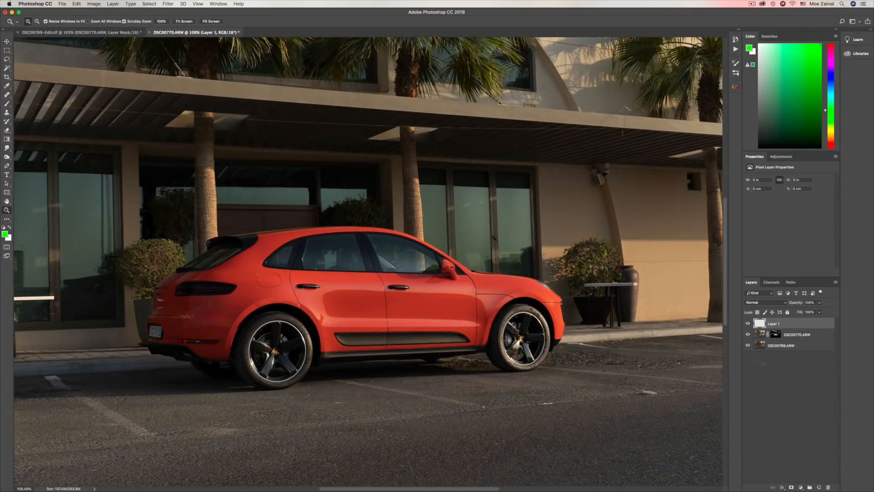
{"action": "left_click_drag", "start_coordinate": [211, 314], "coordinate": [213, 301]}
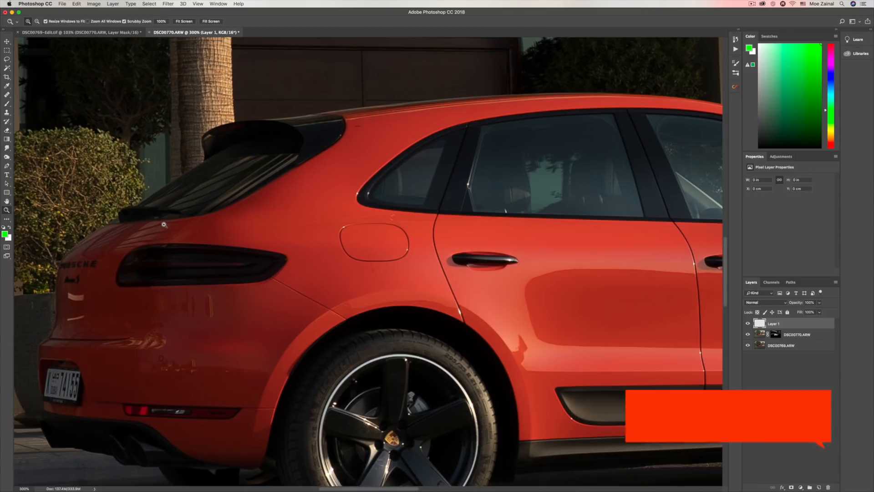
{"action": "key", "text": "b"}
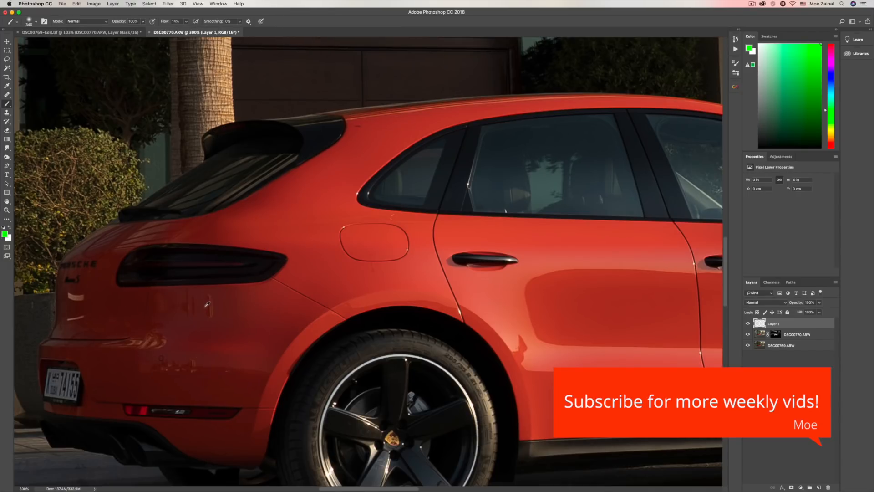
{"action": "left_click", "coordinate": [226, 301], "text": "alt"}
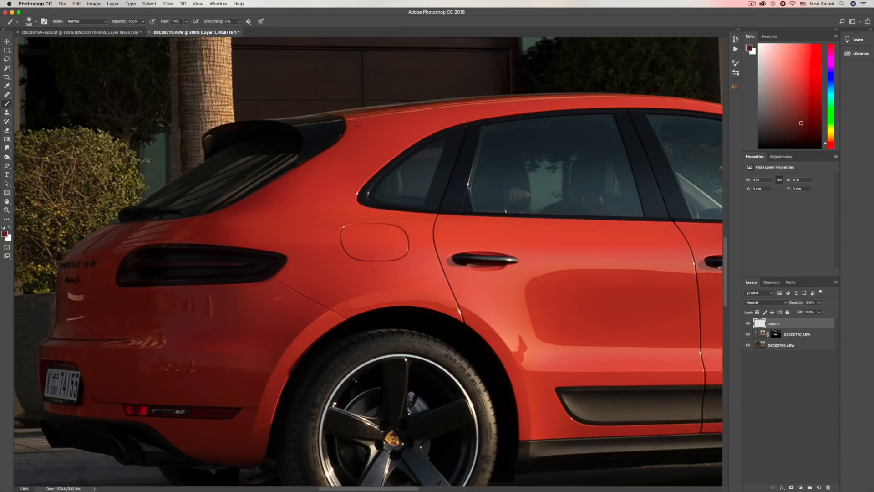
- Paint with resampled body reds over the small reflections on the rear quarter panel beneath the taillight
{"action": "mouse_move", "coordinate": [230, 321]}
{"action": "left_mouse_down"}
{"action": "mouse_move", "coordinate": [203, 321]}
{"action": "mouse_move", "coordinate": [222, 312]}
{"action": "left_mouse_up"}
{"action": "left_click", "coordinate": [220, 297], "text": "alt"}
{"action": "left_click_drag", "start_coordinate": [220, 296], "coordinate": [215, 300]}
{"action": "mouse_move", "coordinate": [215, 301]}
{"action": "left_mouse_down"}
{"action": "mouse_move", "coordinate": [186, 301]}
{"action": "mouse_move", "coordinate": [205, 312]}
{"action": "mouse_move", "coordinate": [197, 298]}
{"action": "mouse_move", "coordinate": [187, 312]}
{"action": "mouse_move", "coordinate": [203, 315]}
{"action": "mouse_move", "coordinate": [191, 302]}
{"action": "mouse_move", "coordinate": [201, 316]}
{"action": "mouse_move", "coordinate": [203, 297]}
{"action": "mouse_move", "coordinate": [184, 321]}
{"action": "mouse_move", "coordinate": [220, 319]}
{"action": "left_mouse_up"}
{"action": "left_click", "coordinate": [215, 299], "text": "alt"}
{"action": "left_click", "coordinate": [195, 320], "text": "alt"}
{"action": "left_click", "coordinate": [224, 310], "text": "alt"}
{"action": "left_click", "coordinate": [222, 313], "text": "alt"}
{"action": "left_click", "coordinate": [210, 306], "text": "alt"}
{"action": "mouse_move", "coordinate": [160, 368]}
{"action": "left_mouse_down"}
{"action": "mouse_move", "coordinate": [168, 368]}
{"action": "mouse_move", "coordinate": [148, 355]}
{"action": "mouse_move", "coordinate": [160, 351]}
{"action": "mouse_move", "coordinate": [150, 335]}
{"action": "left_mouse_up"}
{"action": "left_click", "coordinate": [225, 308], "text": "alt"}
- Apply the Add Noise filter with Uniform, monochromatic noise to the painted layer and check how the patch blends with the car
{"action": "left_click", "coordinate": [168, 3]}
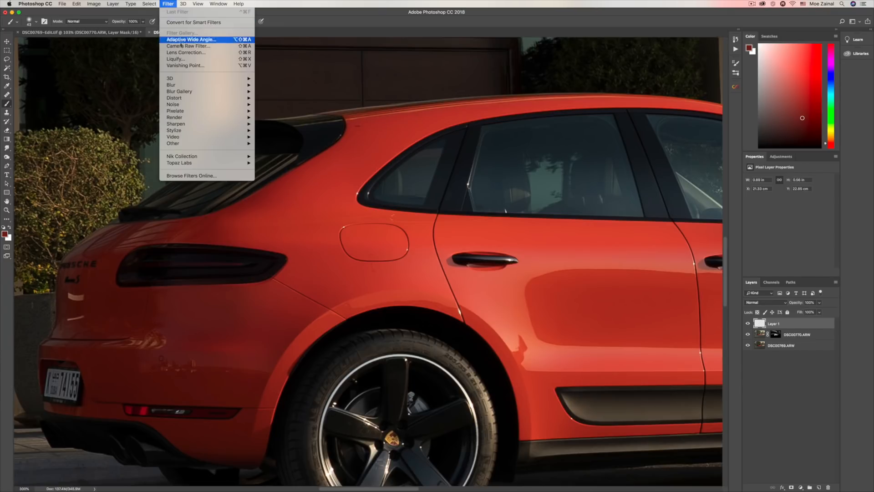
{"action": "mouse_move", "coordinate": [183, 105]}
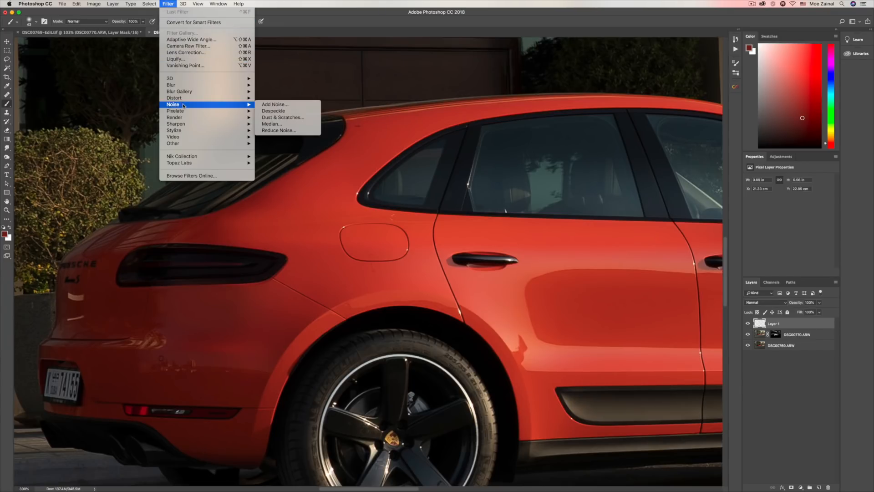
{"action": "left_click", "coordinate": [266, 105]}
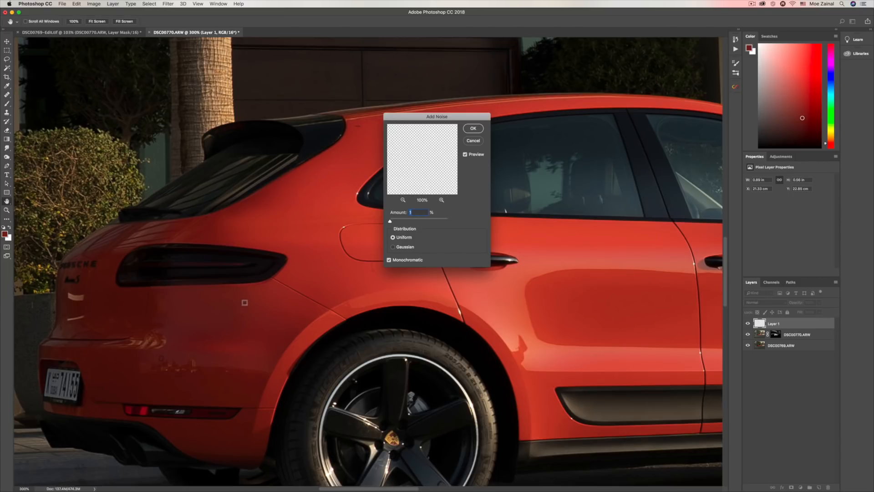
{"action": "key", "text": "BackSpace"}
{"action": "left_click", "coordinate": [470, 129]}
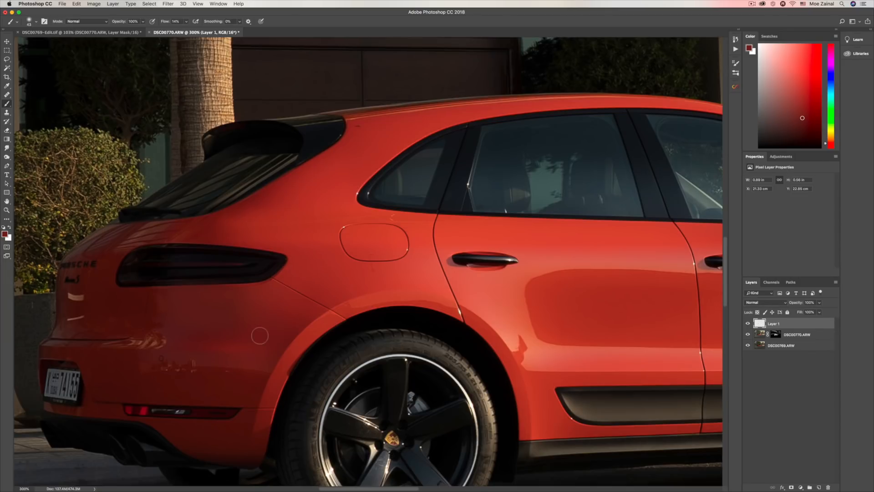
{"action": "scroll", "coordinate": [260, 336], "scroll_direction": "down", "scroll_amount": 10}
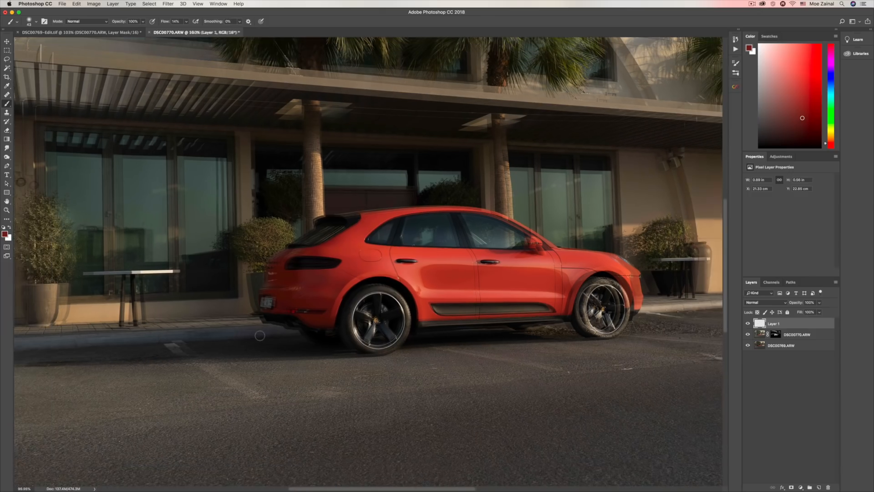
{"action": "scroll", "coordinate": [259, 335], "scroll_direction": "down", "scroll_amount": 2}
{"action": "scroll", "coordinate": [260, 335], "scroll_direction": "up", "scroll_amount": 8}
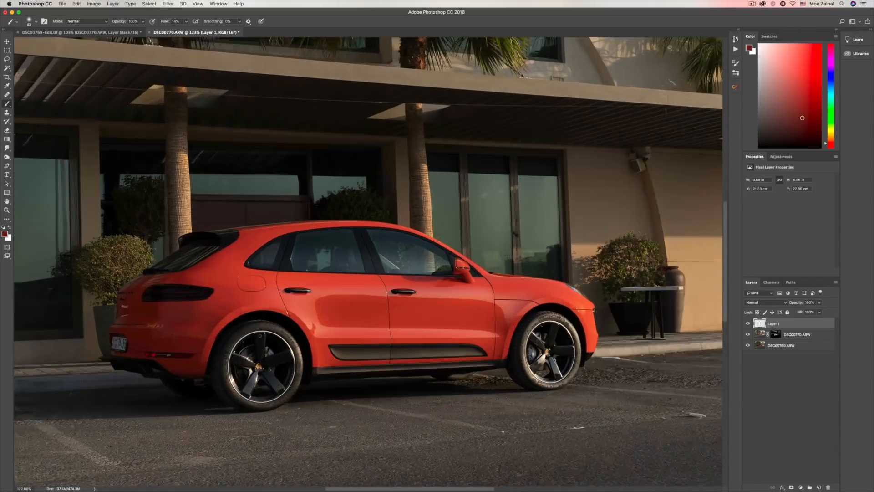
{"action": "scroll", "coordinate": [259, 336], "scroll_direction": "up", "scroll_amount": 5}
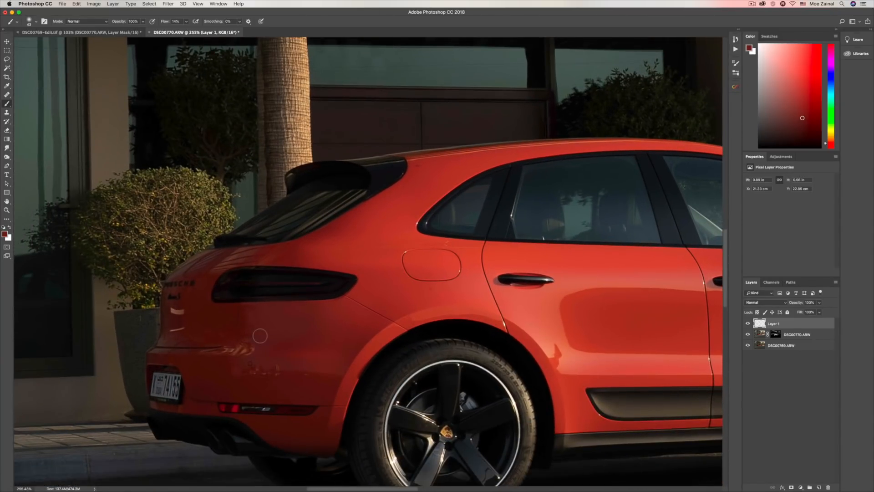
- Add a layer mask to the painted layer and use a small black brush on it to clean up around the taillight
{"action": "left_click", "coordinate": [792, 487]}
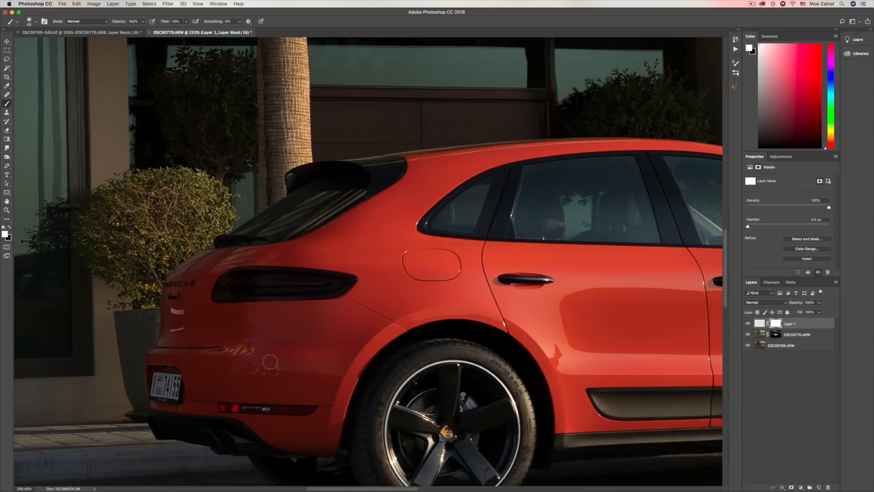
{"action": "scroll", "coordinate": [367, 269], "scroll_direction": "up", "scroll_amount": 4}
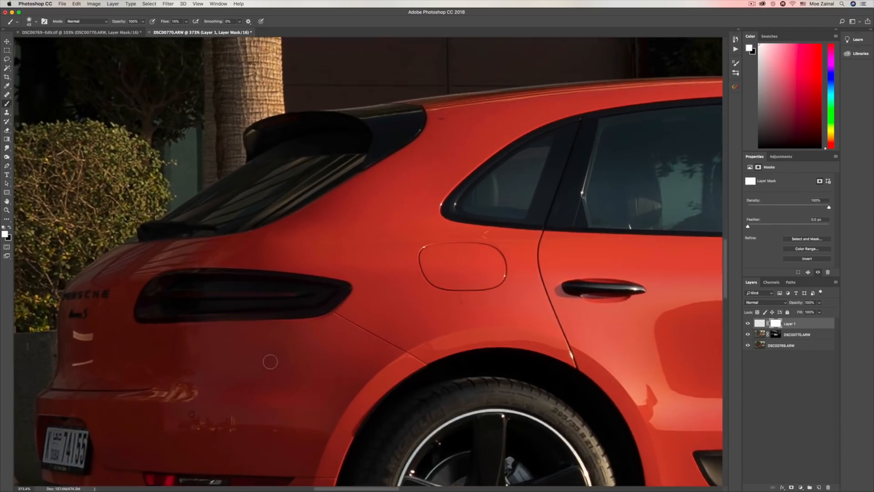
{"action": "left_click_drag", "start_coordinate": [248, 309], "coordinate": [241, 312]}
{"action": "key", "text": "x"}
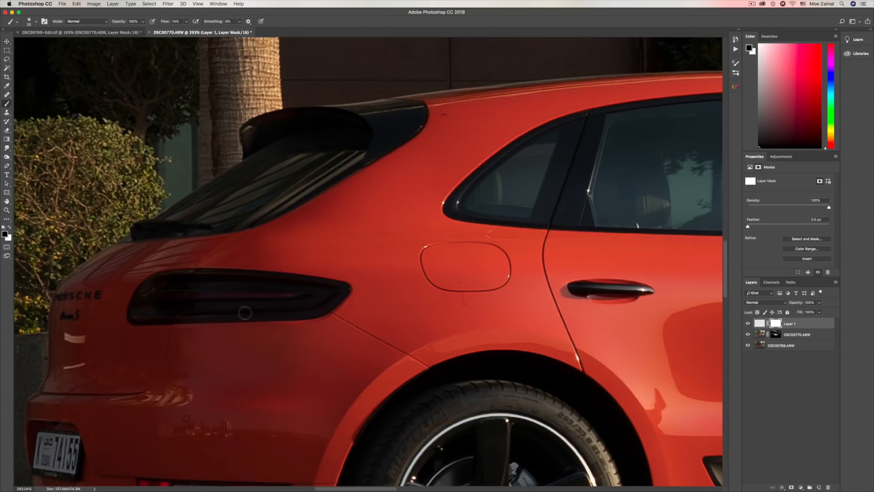
{"action": "left_click_drag", "start_coordinate": [374, 298], "coordinate": [395, 298]}
{"action": "key", "text": "]"}
{"action": "key", "text": "super+0"}
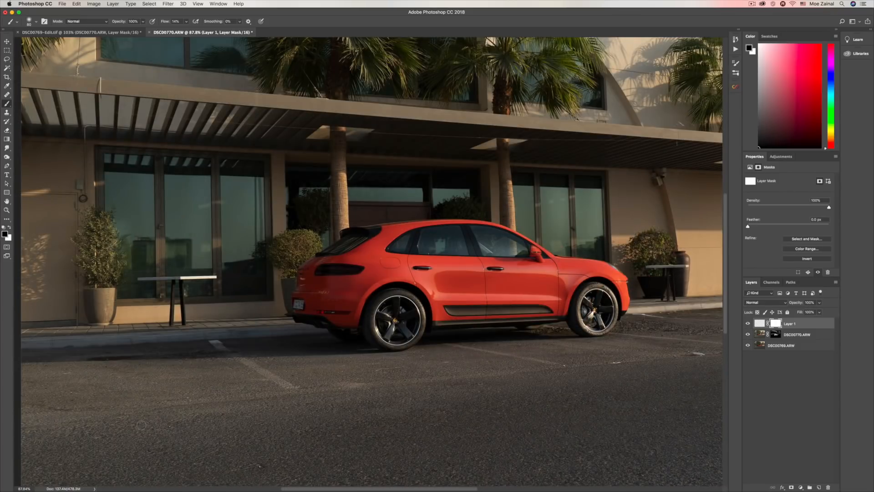
- Choose the Healing Brush Tool and add a new empty layer above the painted layer
{"action": "scroll", "coordinate": [371, 258], "scroll_direction": "up", "scroll_amount": 5}
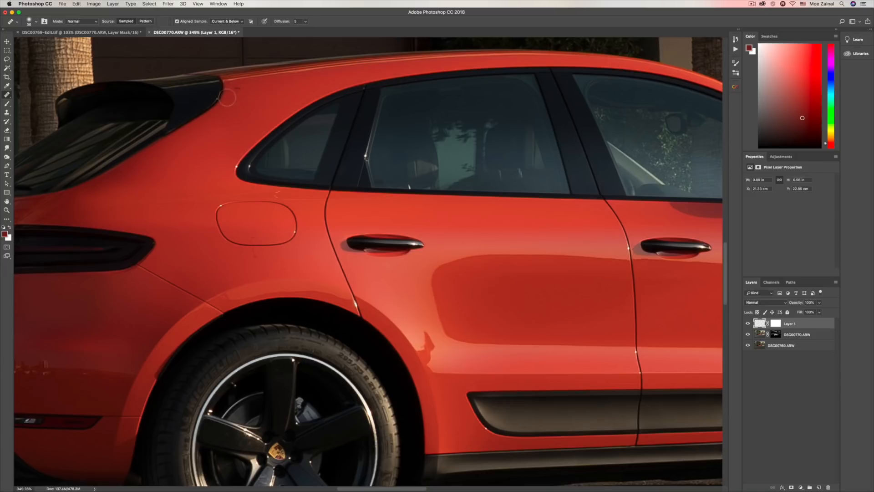
{"action": "right_click", "coordinate": [7, 94]}
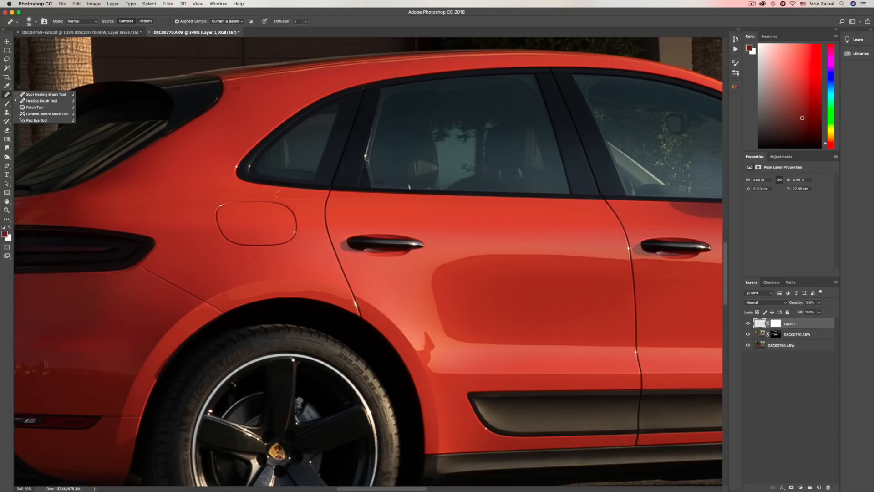
{"action": "left_click", "coordinate": [33, 101]}
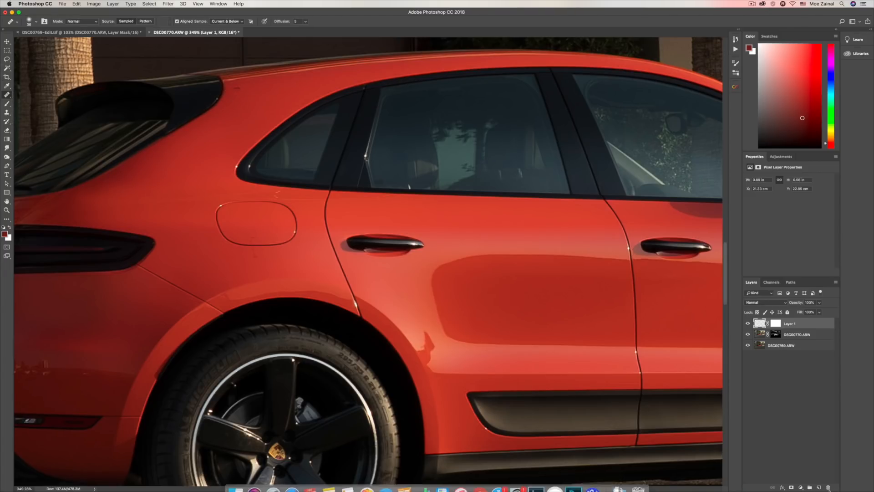
{"action": "left_click", "coordinate": [819, 488]}
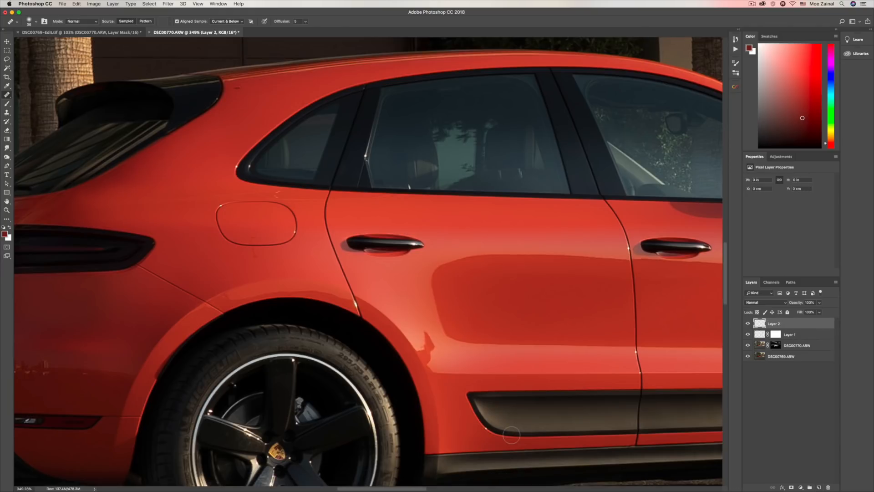
- Heal the small marks on the red bodywork at and beneath the fuel door using nearby clean paint
{"action": "left_click_drag", "start_coordinate": [266, 258], "coordinate": [258, 258]}
{"action": "key", "text": "super+plus"}
{"action": "scroll", "coordinate": [252, 256], "scroll_direction": "up", "scroll_amount": 4}
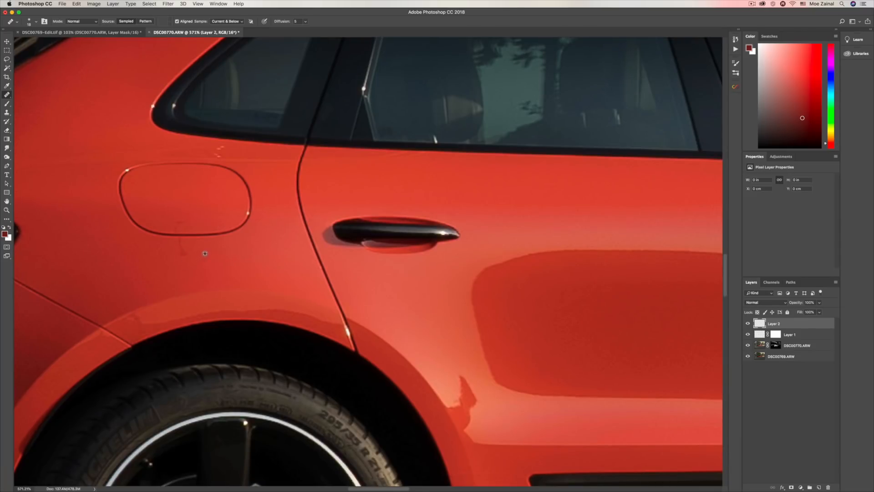
{"action": "left_click_drag", "start_coordinate": [202, 254], "coordinate": [201, 254]}
{"action": "left_click", "coordinate": [179, 243]}
{"action": "left_click", "coordinate": [177, 229]}
{"action": "scroll", "coordinate": [367, 262], "scroll_direction": "down", "scroll_amount": 7}
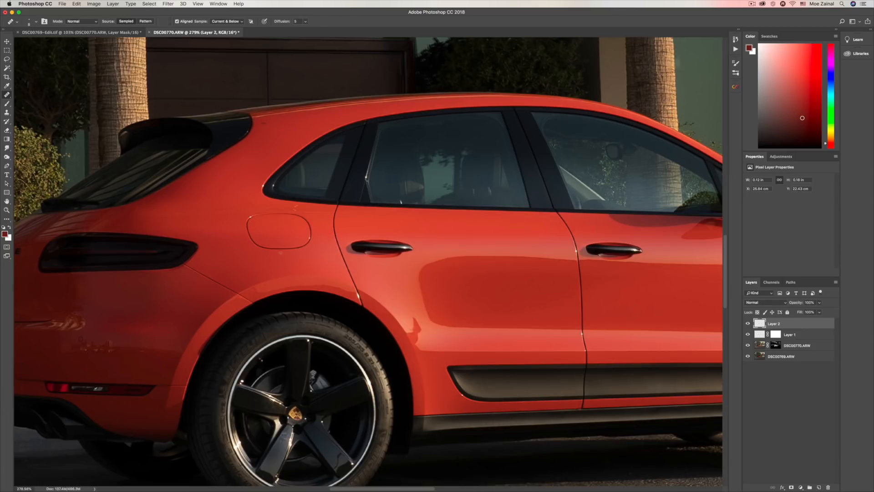
{"action": "scroll", "coordinate": [288, 243], "scroll_direction": "up", "scroll_amount": 4}
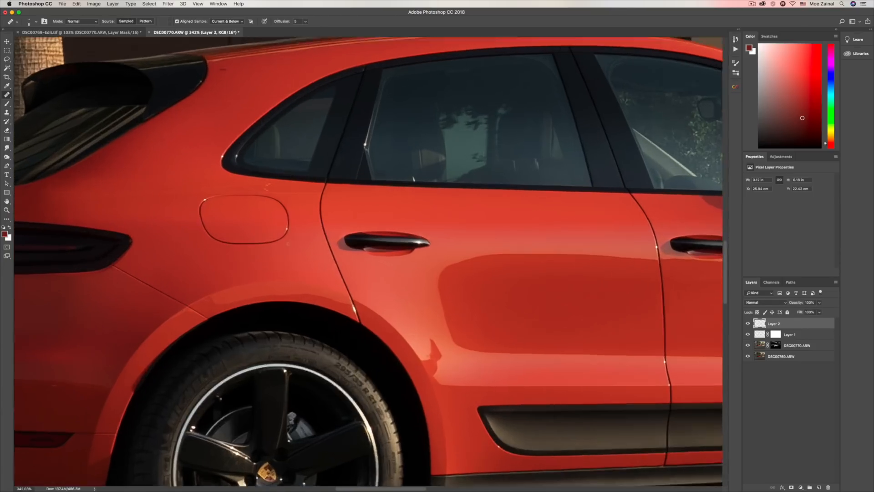
{"action": "key", "text": "super+0"}
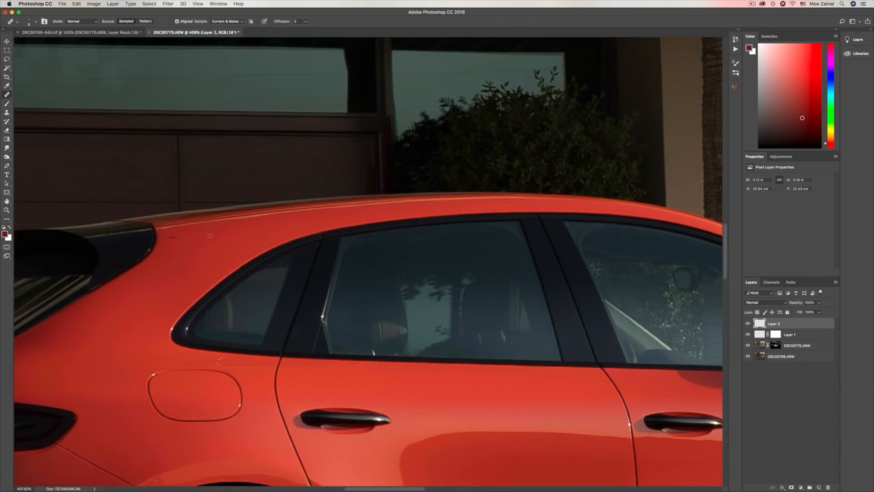
- Switch to the Clone Stamp tool and add another new empty layer on top
{"action": "mouse_move", "coordinate": [572, 483]}
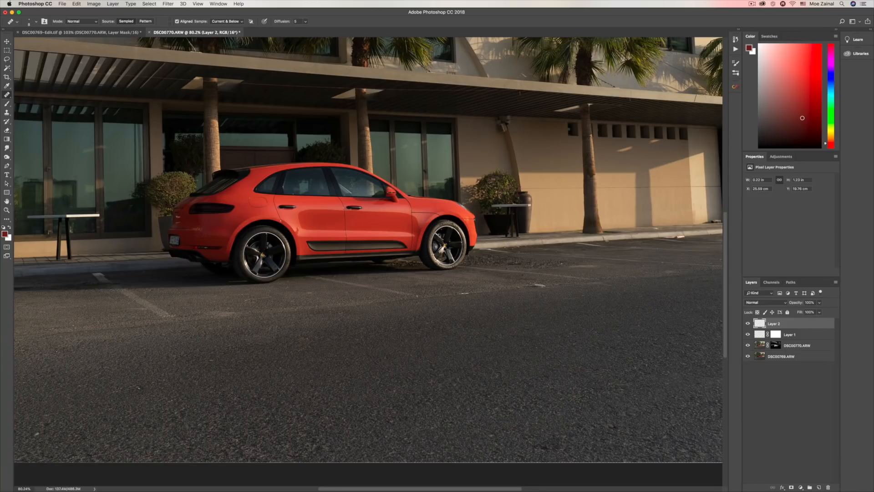
{"action": "key", "text": "s"}
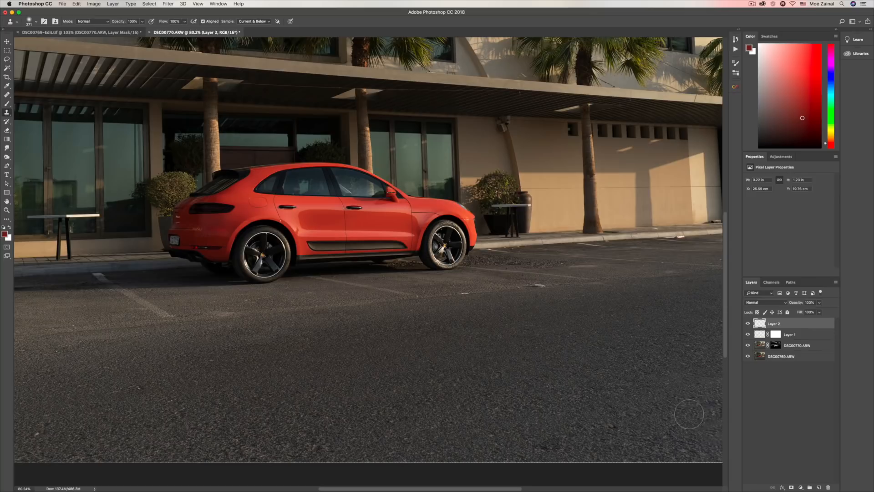
{"action": "left_click", "coordinate": [819, 487]}
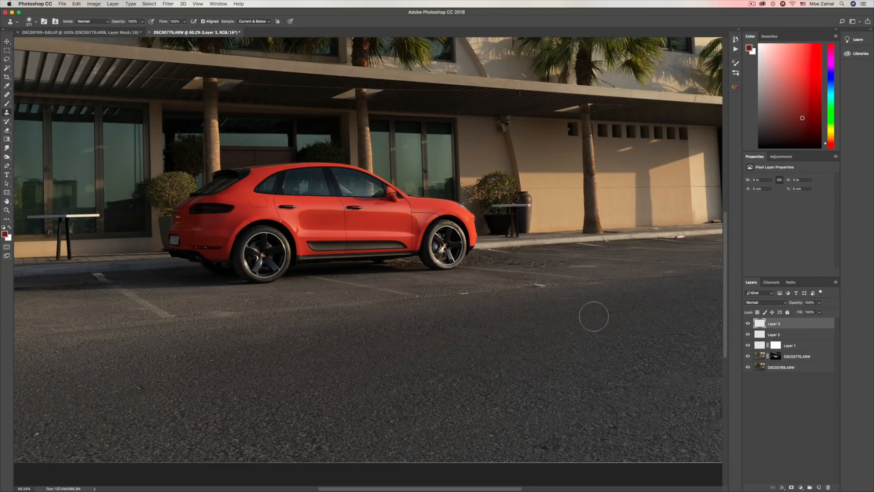
- Clone clean asphalt over the white pieces of litter on the road near the car's front wheel
{"action": "left_click_drag", "start_coordinate": [561, 307], "coordinate": [549, 306]}
{"action": "key", "text": "super+plus"}
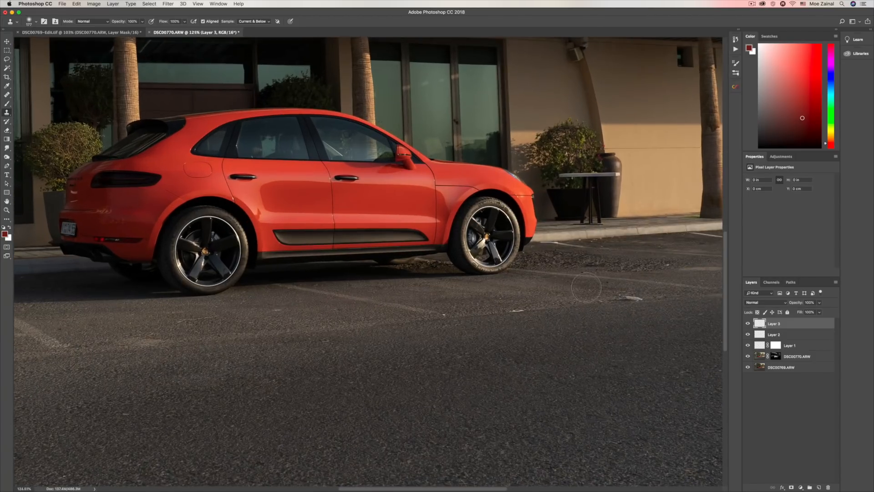
{"action": "scroll", "coordinate": [585, 287], "scroll_direction": "right", "scroll_amount": 5}
{"action": "scroll", "coordinate": [569, 285], "scroll_direction": "up", "scroll_amount": 1}
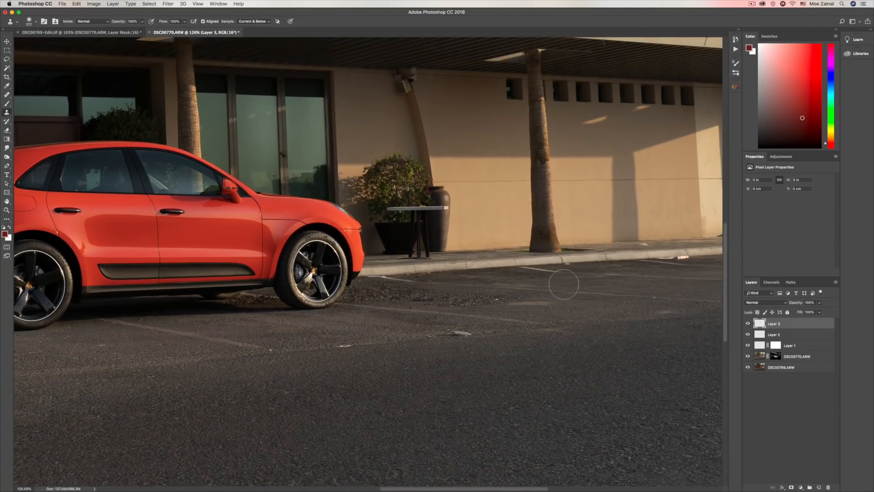
{"action": "scroll", "coordinate": [565, 285], "scroll_direction": "up", "scroll_amount": 2}
{"action": "left_click_drag", "start_coordinate": [517, 343], "coordinate": [499, 343]}
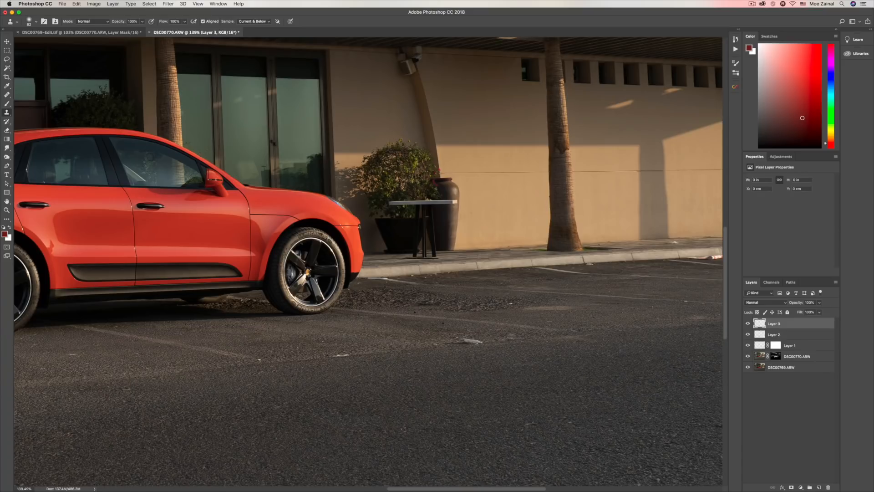
{"action": "mouse_move", "coordinate": [478, 340]}
{"action": "left_mouse_down"}
{"action": "mouse_move", "coordinate": [411, 340]}
{"action": "mouse_move", "coordinate": [434, 342]}
{"action": "left_mouse_up"}
{"action": "left_click", "coordinate": [417, 340], "text": "alt"}
{"action": "left_click_drag", "start_coordinate": [348, 354], "coordinate": [334, 355]}
- Clone clean asphalt over the faint parking line and remaining marks on the road alongside the car
{"action": "left_click_drag", "start_coordinate": [240, 355], "coordinate": [236, 355]}
{"action": "left_click_drag", "start_coordinate": [210, 351], "coordinate": [101, 333]}
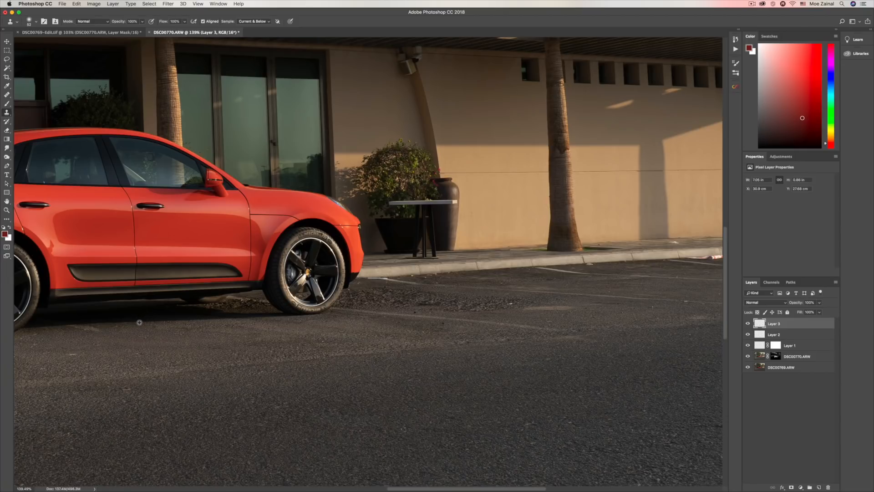
{"action": "scroll", "coordinate": [105, 327], "scroll_direction": "up", "scroll_amount": 3}
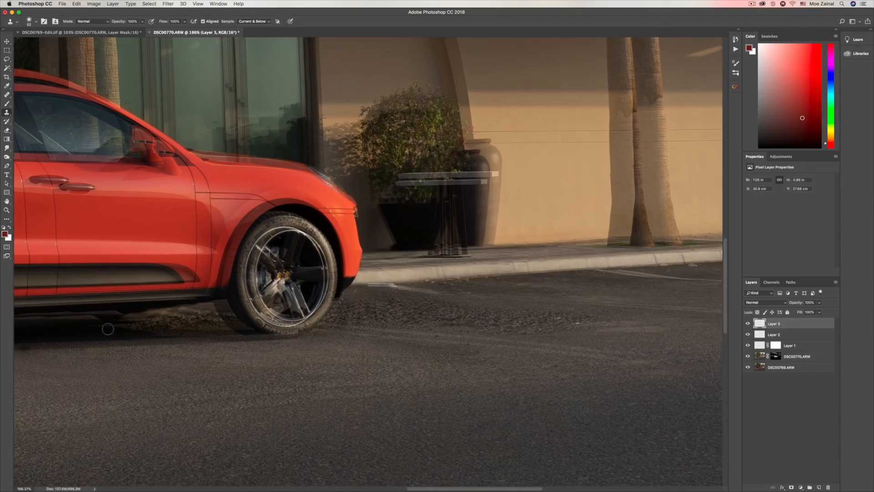
{"action": "scroll", "coordinate": [104, 327], "scroll_direction": "left", "scroll_amount": 5}
{"action": "scroll", "coordinate": [119, 328], "scroll_direction": "down", "scroll_amount": 1}
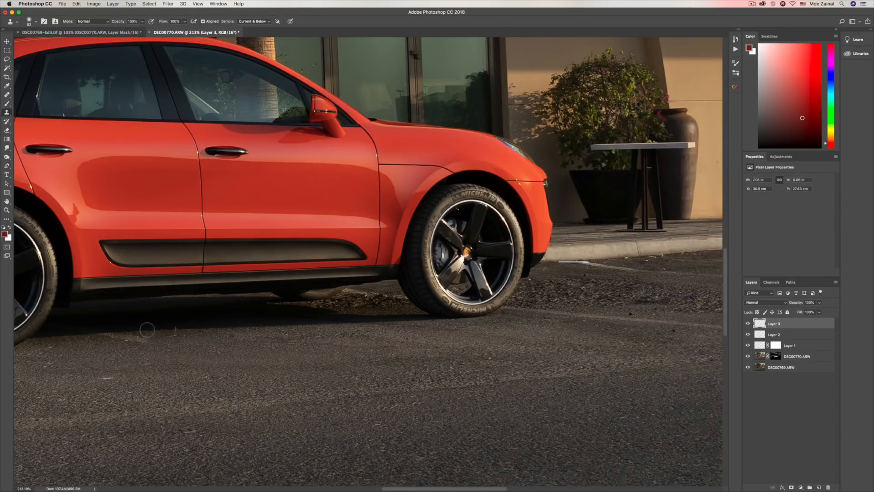
{"action": "mouse_move", "coordinate": [126, 336]}
{"action": "left_mouse_down"}
{"action": "mouse_move", "coordinate": [118, 338]}
{"action": "mouse_move", "coordinate": [100, 340]}
{"action": "mouse_move", "coordinate": [144, 335]}
{"action": "left_mouse_up"}
- Clone asphalt over the diagonal parking line behind the car up to the kerb, undoing one stray stroke
{"action": "scroll", "coordinate": [363, 258], "scroll_direction": "down", "scroll_amount": 10}
{"action": "scroll", "coordinate": [195, 258], "scroll_direction": "up", "scroll_amount": 4}
{"action": "left_click", "coordinate": [382, 337]}
{"action": "left_click_drag", "start_coordinate": [272, 348], "coordinate": [211, 316]}
{"action": "left_click_drag", "start_coordinate": [180, 289], "coordinate": [193, 301]}
{"action": "key", "text": "super+z"}
{"action": "scroll", "coordinate": [229, 302], "scroll_direction": "up", "scroll_amount": 6}
{"action": "mouse_move", "coordinate": [295, 287]}
{"action": "left_mouse_down"}
{"action": "mouse_move", "coordinate": [229, 272]}
{"action": "mouse_move", "coordinate": [228, 259]}
{"action": "mouse_move", "coordinate": [223, 272]}
{"action": "left_mouse_up"}
{"action": "left_click", "coordinate": [321, 275], "text": "alt"}
{"action": "left_click", "coordinate": [329, 269], "text": "alt"}
- Clone shaded asphalt along the foot of the kerb behind the car to cover the remaining road marks
{"action": "scroll", "coordinate": [224, 272], "scroll_direction": "down", "scroll_amount": 5}
{"action": "scroll", "coordinate": [233, 319], "scroll_direction": "up", "scroll_amount": 5}
{"action": "left_click", "coordinate": [234, 339], "text": "alt"}
{"action": "left_click_drag", "start_coordinate": [323, 331], "coordinate": [455, 328]}
{"action": "left_click_drag", "start_coordinate": [699, 331], "coordinate": [531, 326]}
{"action": "left_click_drag", "start_coordinate": [474, 318], "coordinate": [321, 318]}
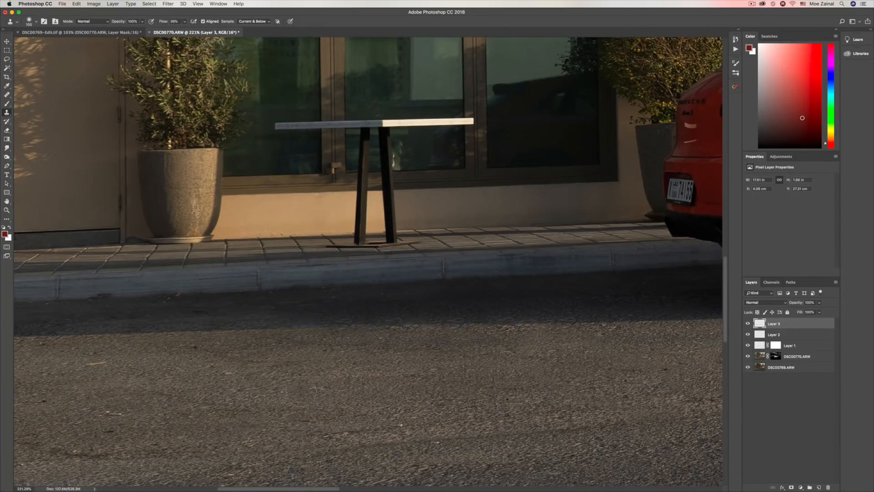
{"action": "scroll", "coordinate": [321, 318], "scroll_direction": "down", "scroll_amount": 2}
{"action": "left_click_drag", "start_coordinate": [178, 331], "coordinate": [165, 332]}
- Switch to the Healing Brush Tool and heal the small bright specks on the foreground asphalt
{"action": "key", "text": "j"}
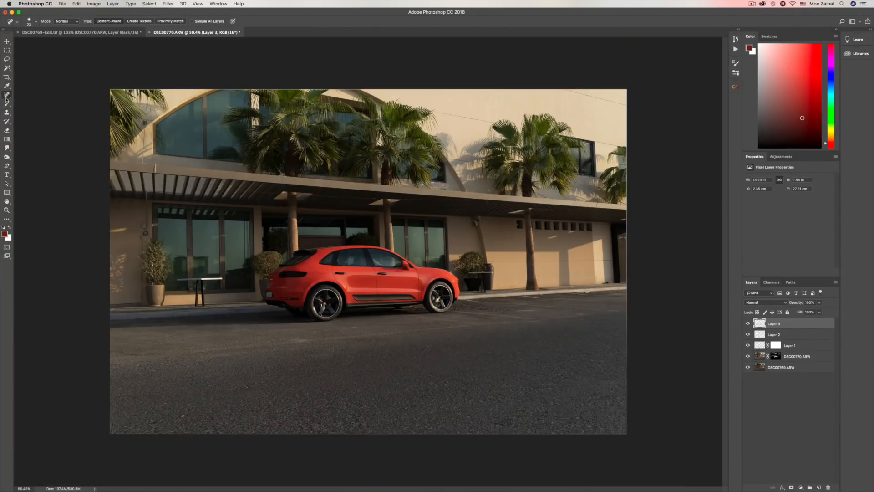
{"action": "scroll", "coordinate": [291, 364], "scroll_direction": "up", "scroll_amount": 5}
{"action": "key", "text": "shift+j"}
{"action": "left_click", "coordinate": [290, 364]}
{"action": "scroll", "coordinate": [563, 203], "scroll_direction": "up", "scroll_amount": 3}
{"action": "scroll", "coordinate": [564, 203], "scroll_direction": "right", "scroll_amount": 3}
{"action": "scroll", "coordinate": [537, 203], "scroll_direction": "up", "scroll_amount": 1}
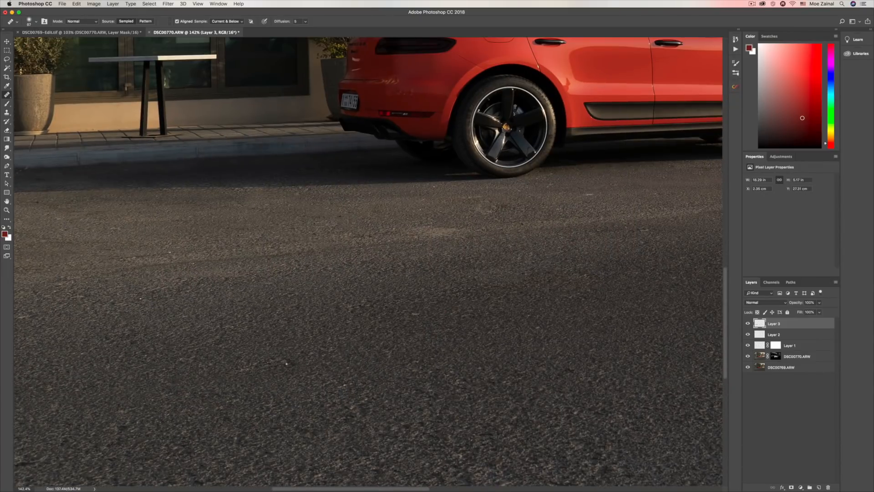
{"action": "scroll", "coordinate": [286, 364], "scroll_direction": "right", "scroll_amount": 5}
{"action": "scroll", "coordinate": [286, 364], "scroll_direction": "up", "scroll_amount": 1}
- Return to the Clone Stamp tool and clone asphalt over the parking line running from the front wheel
{"action": "key", "text": "s"}
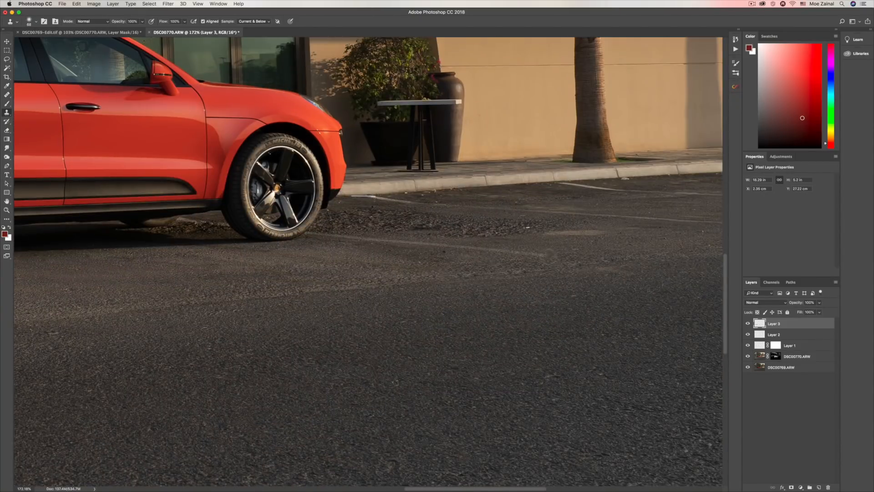
{"action": "left_click", "coordinate": [314, 243], "text": "alt"}
{"action": "left_click_drag", "start_coordinate": [337, 233], "coordinate": [310, 240]}
{"action": "scroll", "coordinate": [328, 271], "scroll_direction": "up", "scroll_amount": 5}
{"action": "scroll", "coordinate": [346, 265], "scroll_direction": "down", "scroll_amount": 5}
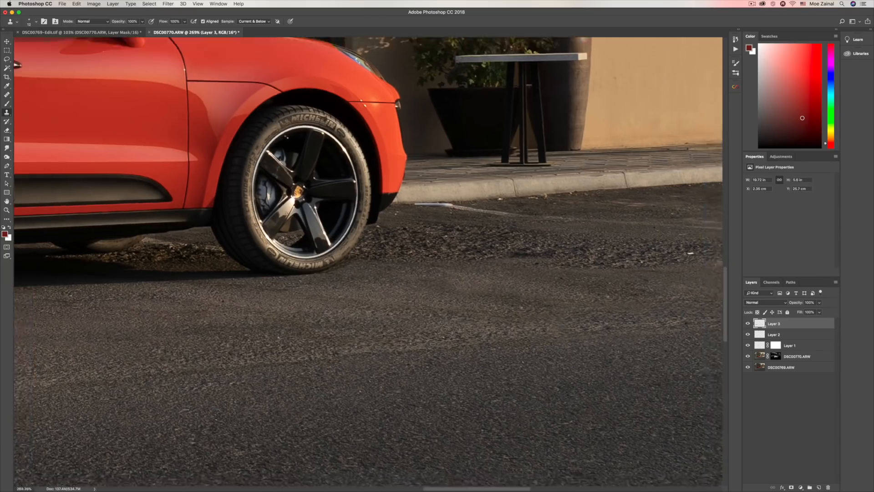
- Clone asphalt over the white line and litter beside the kerb ahead of the front bumper
{"action": "scroll", "coordinate": [568, 265], "scroll_direction": "up", "scroll_amount": 5}
{"action": "left_click", "coordinate": [614, 243], "text": "alt"}
{"action": "left_click_drag", "start_coordinate": [593, 261], "coordinate": [462, 248]}
{"action": "scroll", "coordinate": [585, 246], "scroll_direction": "down", "scroll_amount": 3}
{"action": "scroll", "coordinate": [509, 254], "scroll_direction": "right", "scroll_amount": 10}
{"action": "mouse_move", "coordinate": [512, 299]}
{"action": "left_mouse_down"}
{"action": "mouse_move", "coordinate": [468, 301]}
{"action": "mouse_move", "coordinate": [510, 306]}
{"action": "left_mouse_up"}
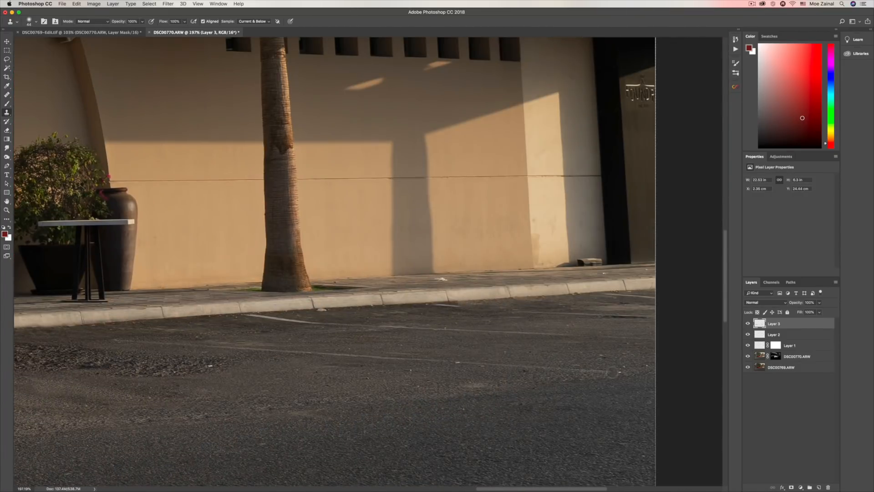
- Clone asphalt over the remaining parking lines and litter on the road near the single palm trunk
{"action": "left_click_drag", "start_coordinate": [289, 352], "coordinate": [209, 341]}
{"action": "left_click", "coordinate": [619, 372]}
{"action": "left_click", "coordinate": [210, 365]}
{"action": "left_click", "coordinate": [237, 315], "text": "alt"}
{"action": "left_click_drag", "start_coordinate": [314, 309], "coordinate": [327, 309]}
{"action": "left_click", "coordinate": [435, 317], "text": "alt"}
{"action": "left_click_drag", "start_coordinate": [458, 306], "coordinate": [434, 305]}
{"action": "left_click_drag", "start_coordinate": [251, 319], "coordinate": [569, 331]}
- Stamp all visible layers into a new merged layer on top and convert it for smart filters
{"action": "key", "text": "super+0"}
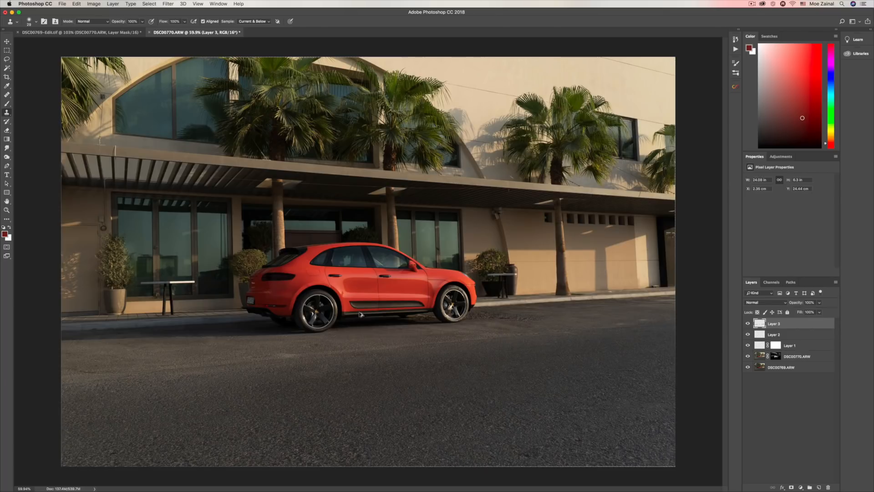
{"action": "key", "text": "super+alt+shift+e"}
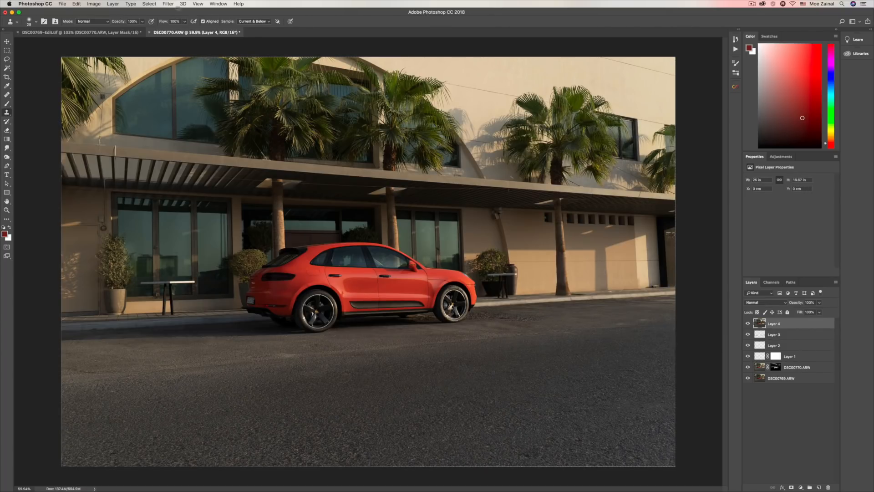
{"action": "left_click", "coordinate": [168, 4]}
{"action": "left_click", "coordinate": [184, 23]}
- Open the Camera Raw Filter on the merged layer and set Clarity to +30 and Vibrance to +13
{"action": "left_click", "coordinate": [168, 4]}
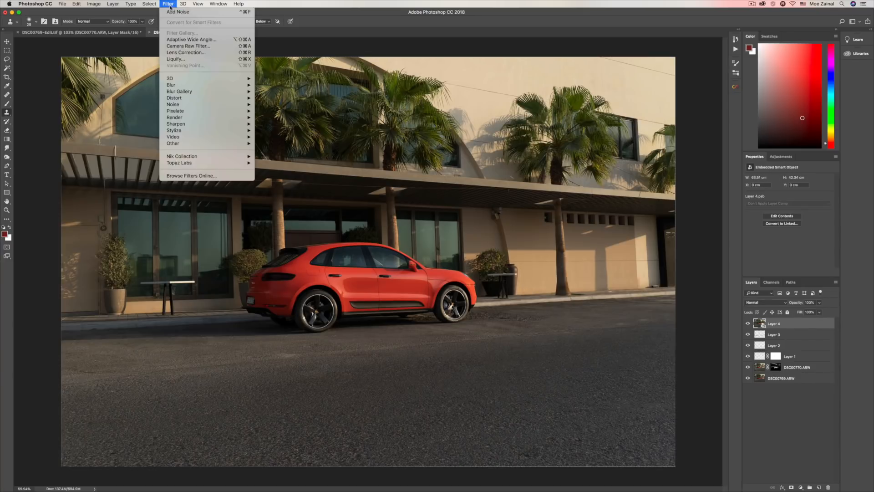
{"action": "left_click", "coordinate": [180, 46]}
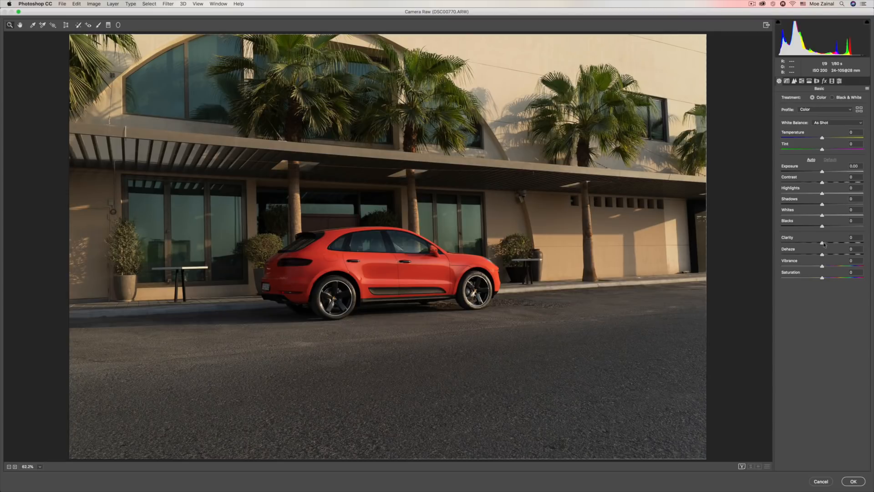
{"action": "mouse_move", "coordinate": [823, 243]}
{"action": "left_mouse_down"}
{"action": "mouse_move", "coordinate": [848, 247]}
{"action": "mouse_move", "coordinate": [836, 248]}
{"action": "left_mouse_up"}
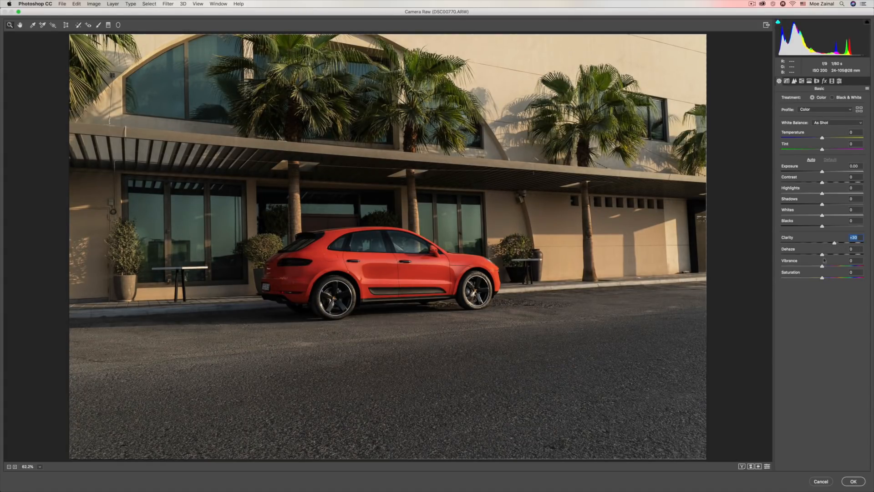
{"action": "left_click_drag", "start_coordinate": [823, 267], "coordinate": [828, 268]}
- Brighten the image by setting Highlights to +5 and Whites to +38
{"action": "left_click_drag", "start_coordinate": [823, 195], "coordinate": [855, 219]}
{"action": "left_click", "coordinate": [843, 218]}
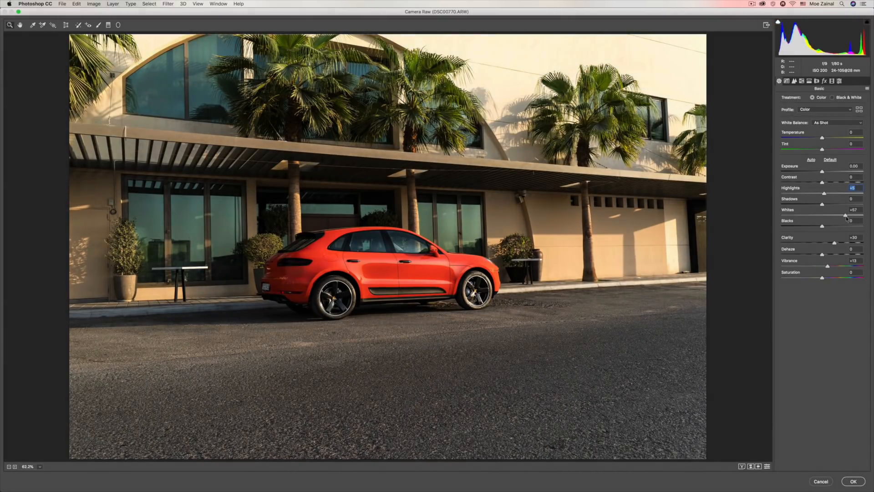
{"action": "left_click_drag", "start_coordinate": [845, 218], "coordinate": [843, 218]}
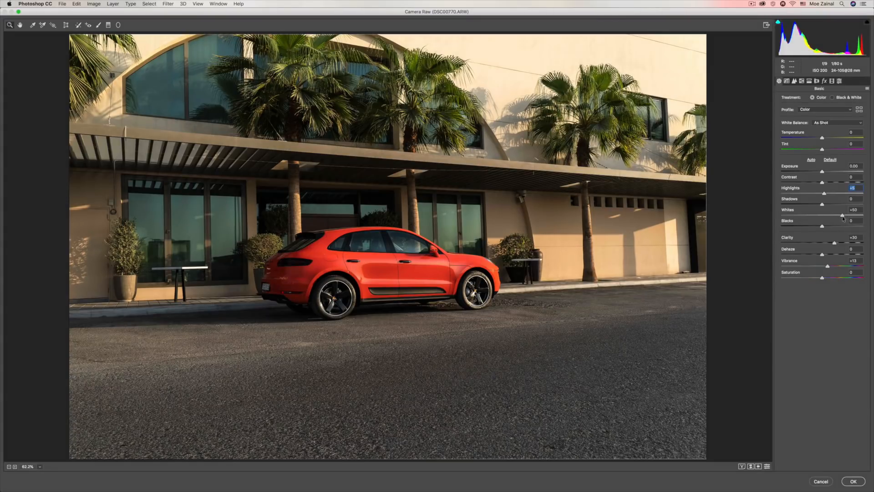
{"action": "left_click_drag", "start_coordinate": [843, 218], "coordinate": [839, 219]}
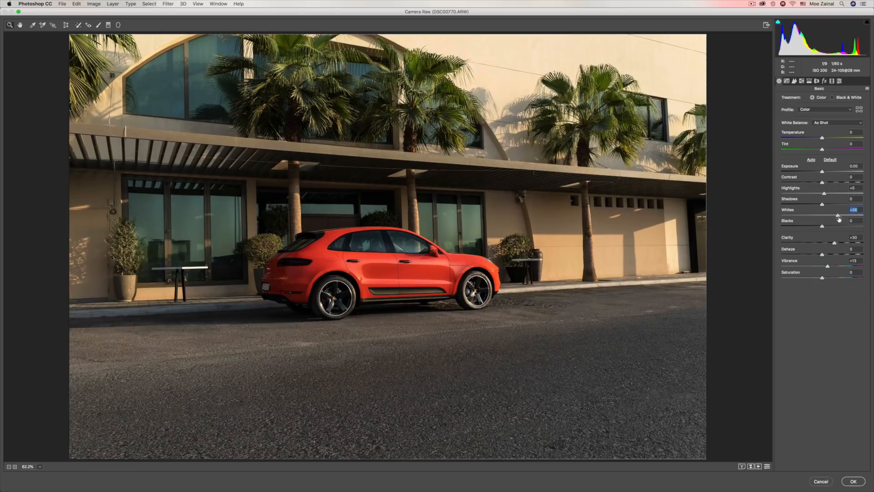
- Sharpen the image with an Amount of 54 and a Masking of 75, previewing the mask
{"action": "left_click", "coordinate": [795, 81]}
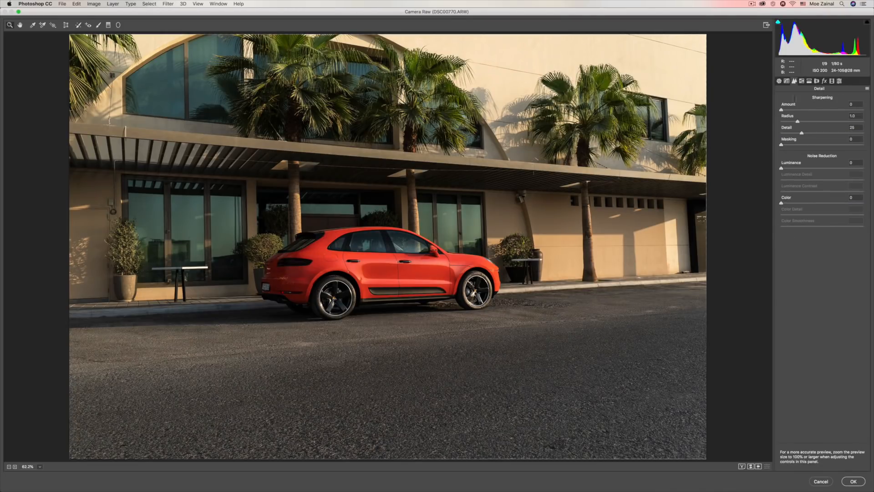
{"action": "left_click_drag", "start_coordinate": [815, 110], "coordinate": [810, 111]}
{"action": "key", "text": "alt"}
{"action": "left_click_drag", "start_coordinate": [784, 146], "coordinate": [834, 145]}
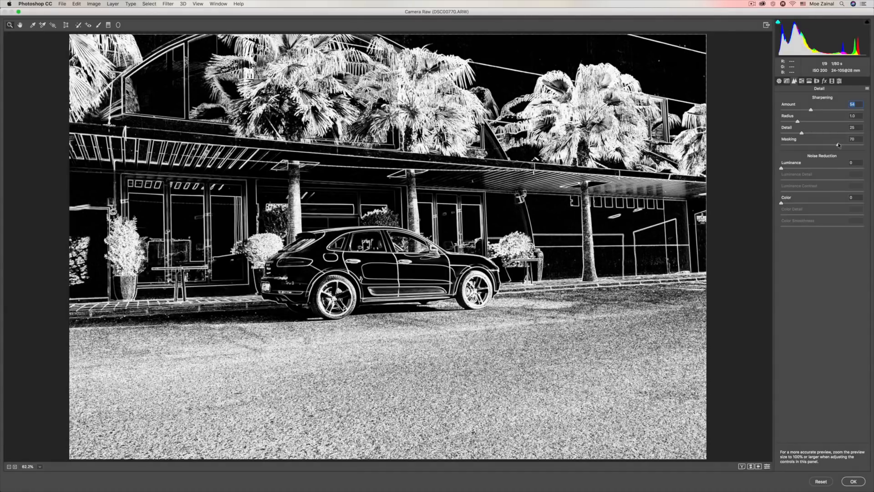
{"action": "left_click_drag", "start_coordinate": [841, 145], "coordinate": [843, 145]}
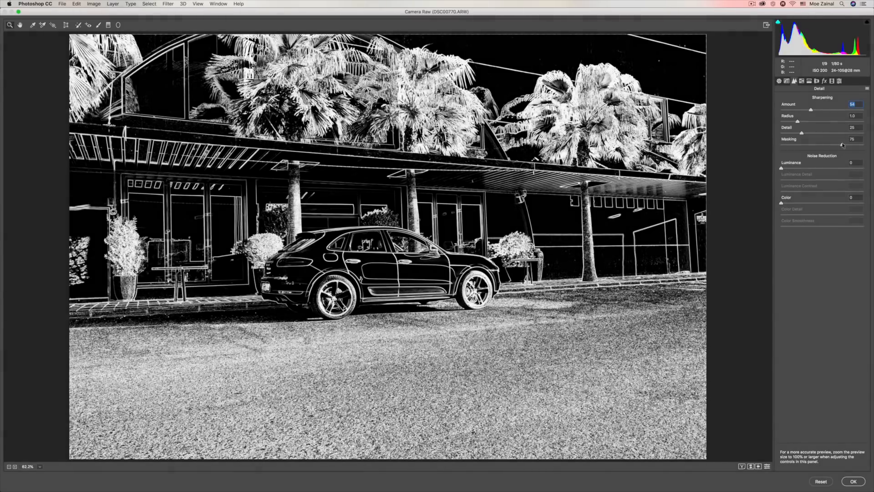
- Add a graduated filter from the image's lower edge up to the car's doors and reset its local correction settings
{"action": "left_click", "coordinate": [108, 26]}
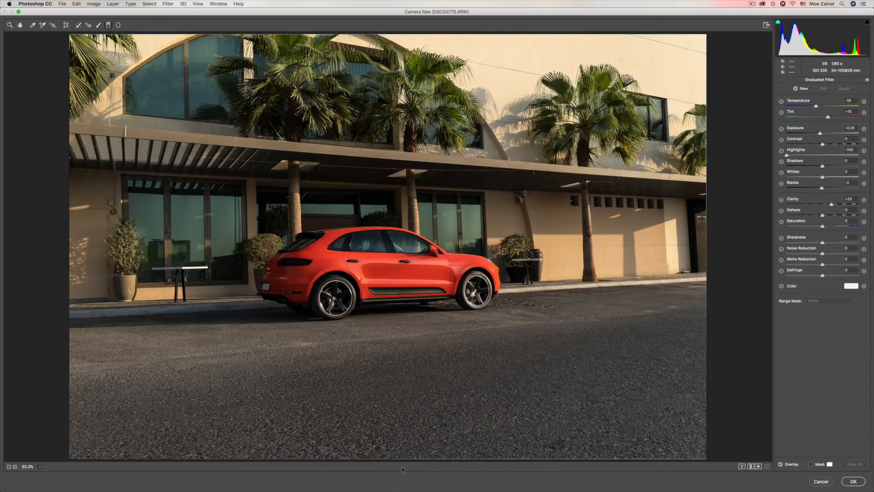
{"action": "left_click_drag", "start_coordinate": [401, 457], "coordinate": [402, 436]}
{"action": "left_click_drag", "start_coordinate": [402, 402], "coordinate": [404, 270]}
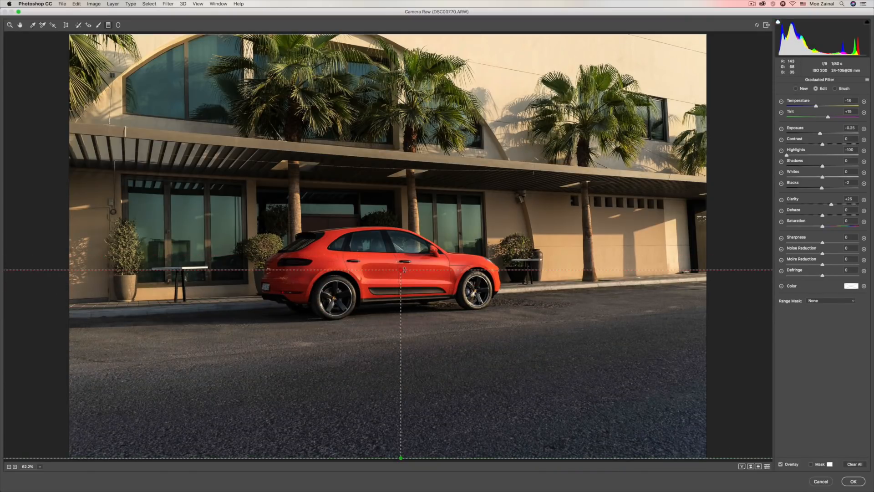
{"action": "left_click", "coordinate": [867, 80]}
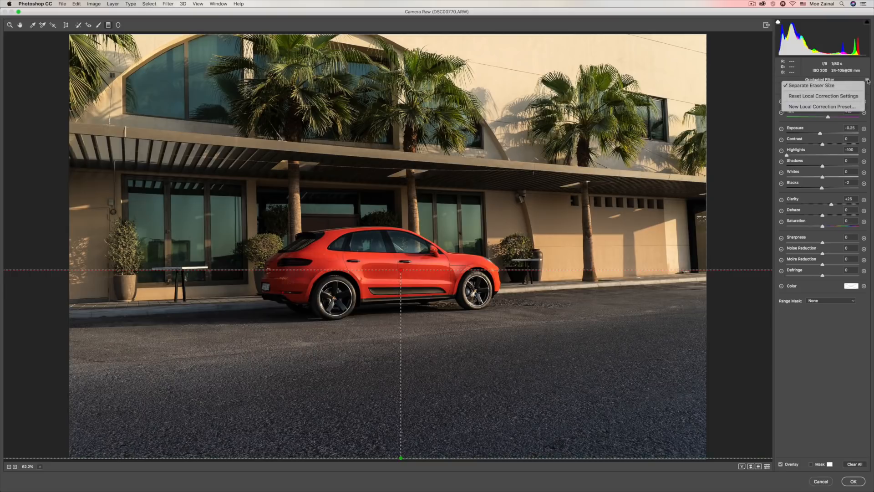
{"action": "left_click", "coordinate": [839, 96]}
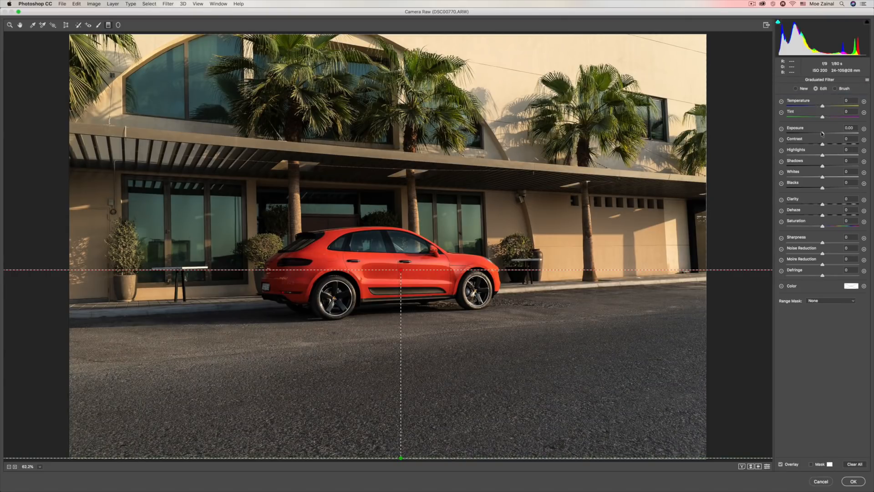
- Set the graduated filter's Exposure to -0.90, Blacks to -12 and Clarity to +21, and extend it slightly higher up the car
{"action": "left_click_drag", "start_coordinate": [823, 134], "coordinate": [814, 135]}
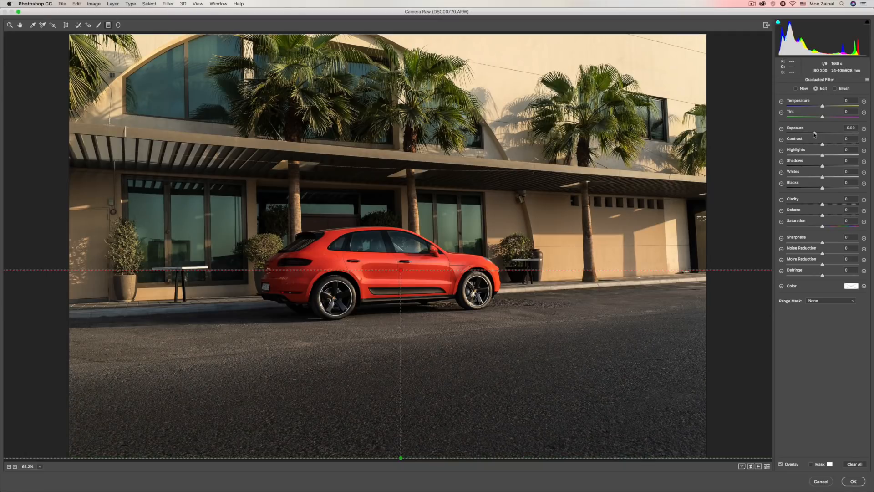
{"action": "left_click_drag", "start_coordinate": [822, 188], "coordinate": [818, 189]}
{"action": "left_click_drag", "start_coordinate": [402, 272], "coordinate": [402, 264]}
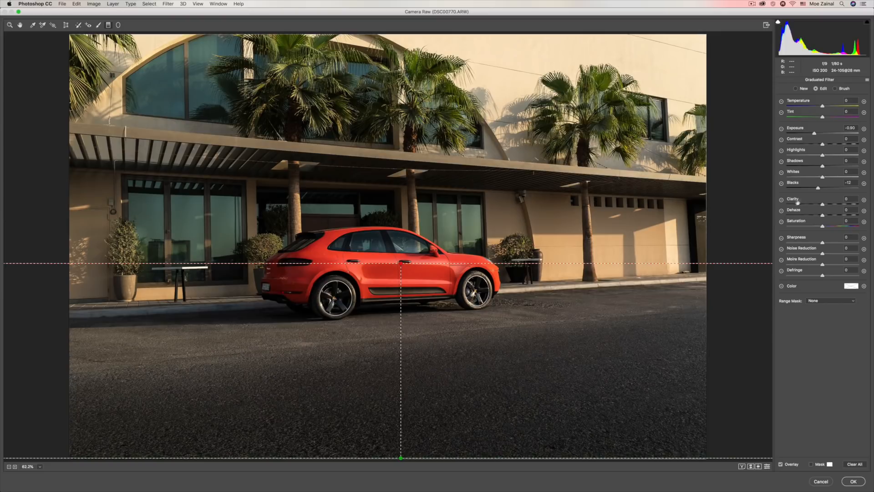
{"action": "left_click_drag", "start_coordinate": [822, 205], "coordinate": [830, 205]}
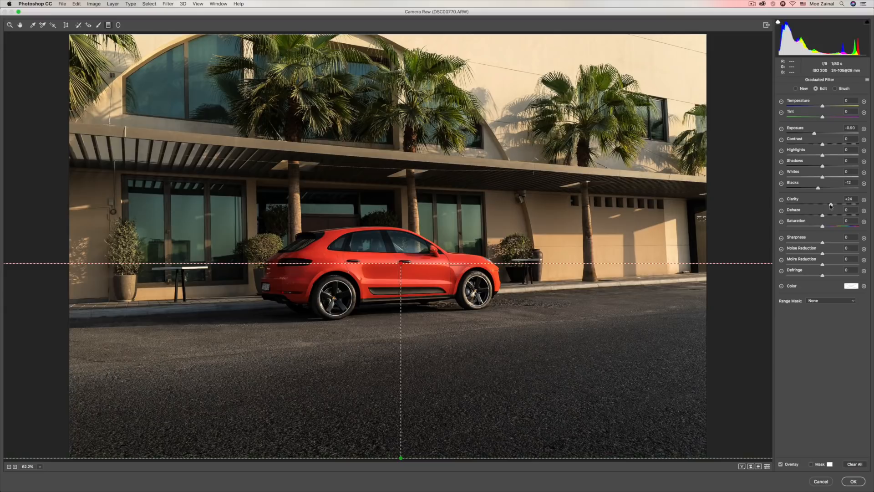
- Brush the graduated filter off the lower part of the car between the wheels and apply the Camera Raw edits
{"action": "left_click", "coordinate": [835, 89]}
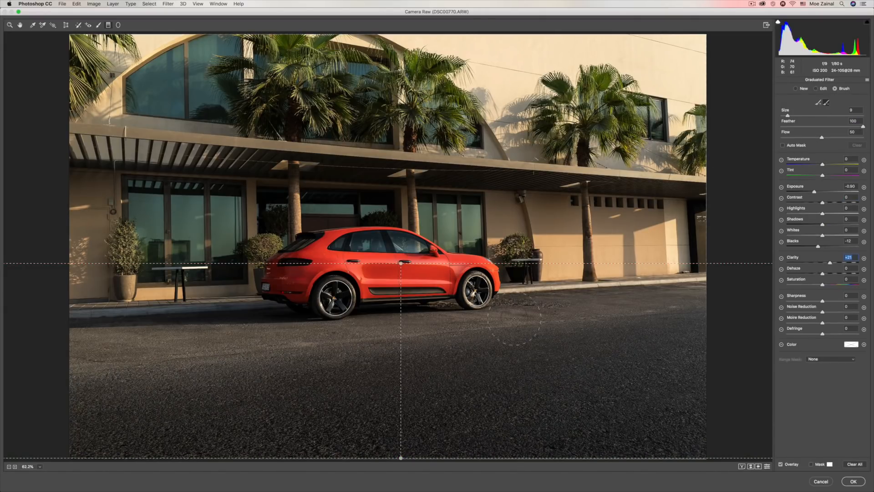
{"action": "left_click_drag", "start_coordinate": [485, 293], "coordinate": [320, 293]}
{"action": "left_click", "coordinate": [852, 481]}
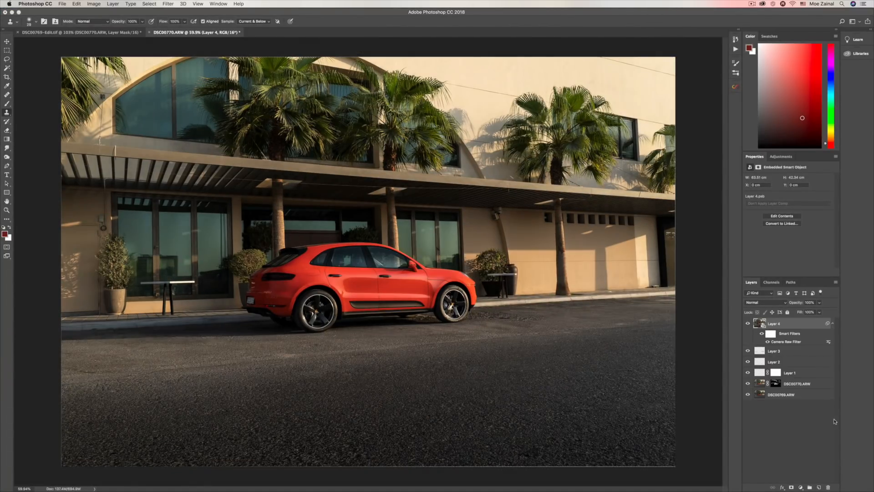
- Compare the original exposure with the edited result by toggling the visibility of the layers one after another
{"action": "left_click", "coordinate": [747, 394], "text": "alt"}
{"action": "left_click", "coordinate": [748, 395], "text": "alt"}
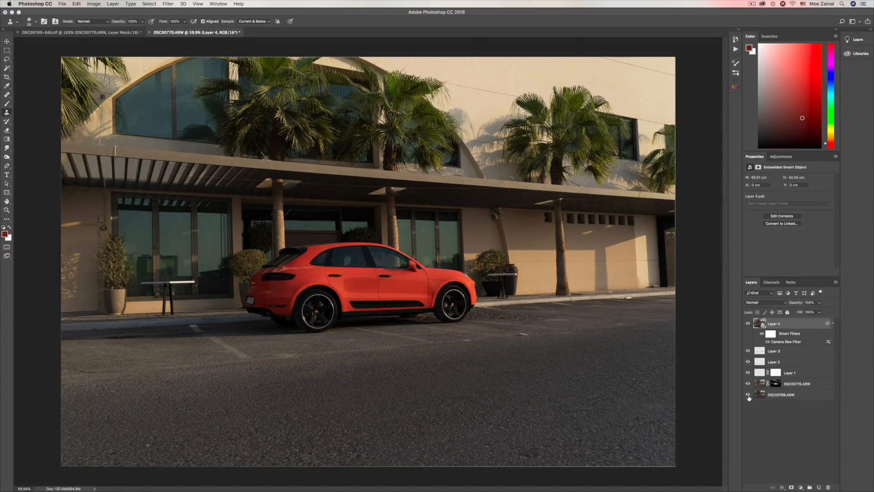
{"action": "left_click", "coordinate": [748, 395], "text": "alt"}
{"action": "left_click_drag", "start_coordinate": [747, 385], "coordinate": [748, 365]}
{"action": "left_click", "coordinate": [748, 363]}
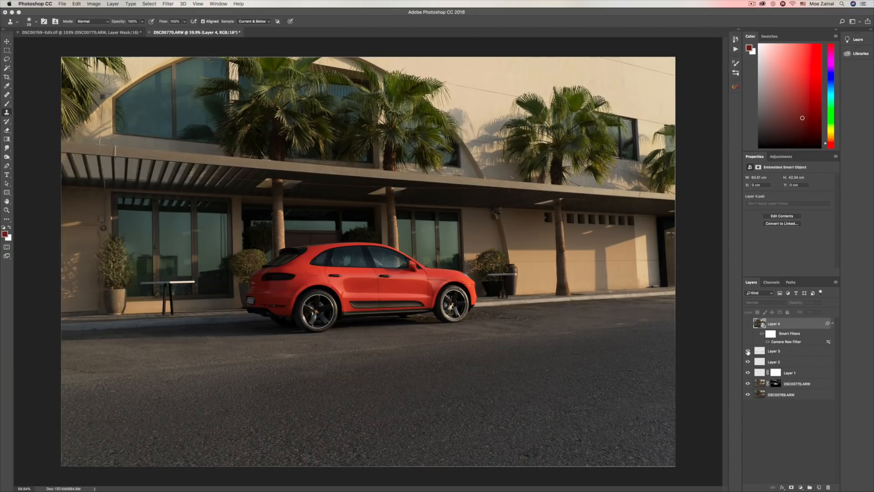
{"action": "left_click", "coordinate": [747, 324]}
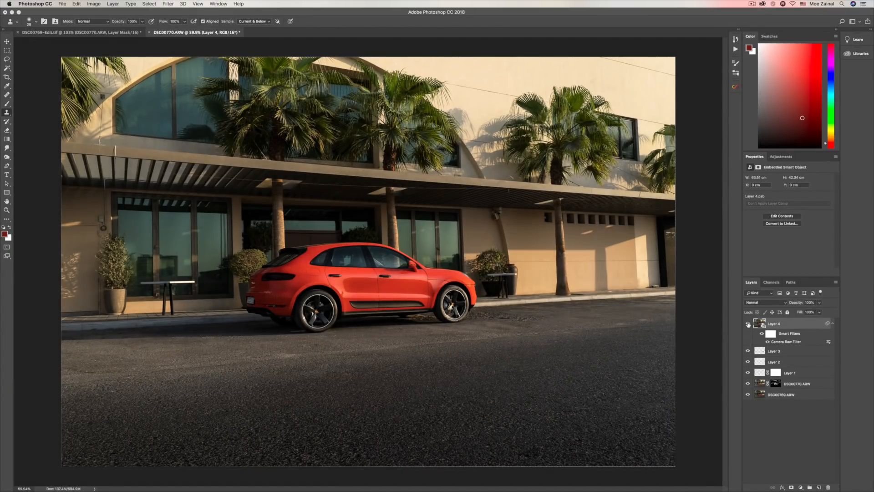